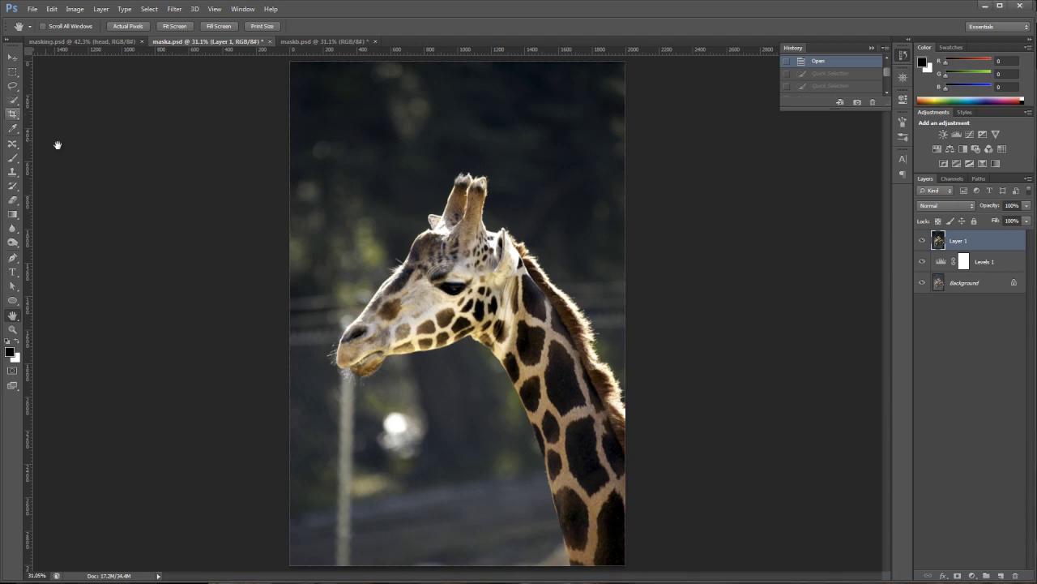
# Select the giraffe's whole head, lower lip, mane and neck with the Quick Selection tool
pyautogui.click(13, 100)
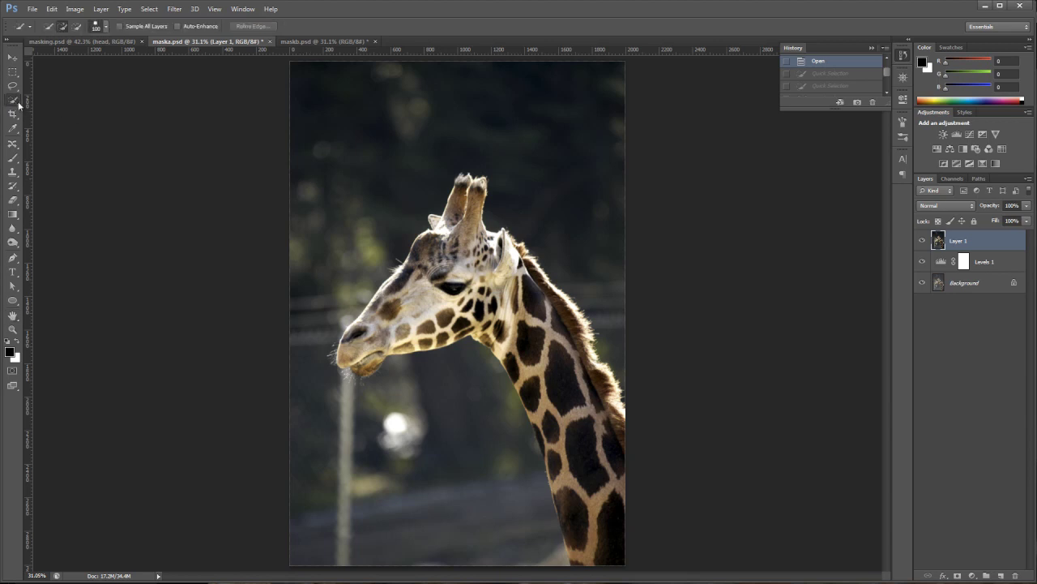
pyautogui.moveTo(346, 357)
pyautogui.mouseDown()
pyautogui.moveTo(419, 286)
pyautogui.moveTo(392, 294)
pyautogui.moveTo(425, 269)
pyautogui.moveTo(437, 233)
pyautogui.moveTo(470, 201)
pyautogui.mouseUp()
pyautogui.moveTo(505, 262)
pyautogui.mouseDown()
pyautogui.moveTo(536, 312)
pyautogui.moveTo(498, 324)
pyautogui.mouseUp()
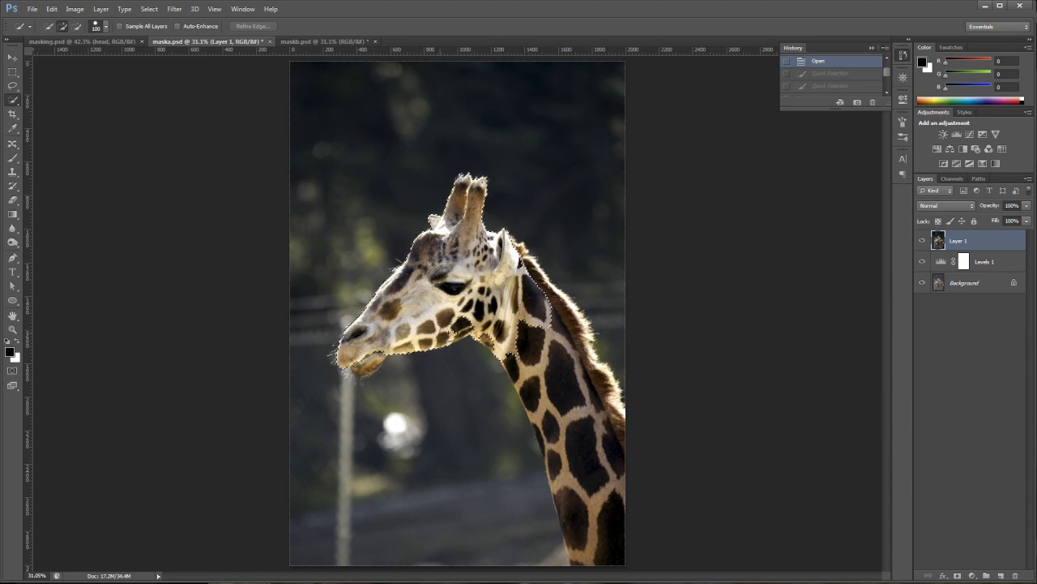
pyautogui.moveTo(381, 357); pyautogui.dragTo(352, 375)
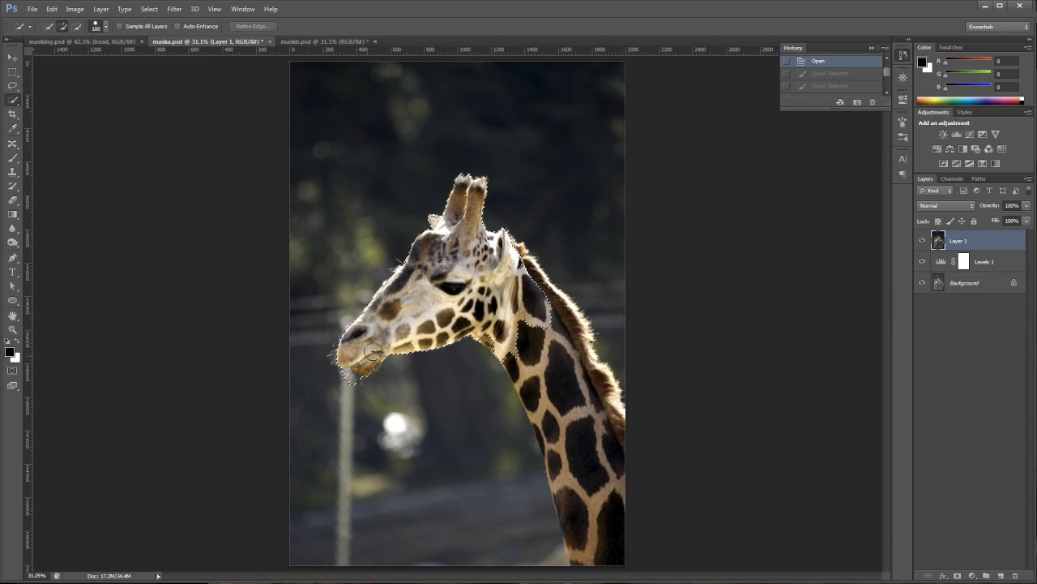
pyautogui.click(377, 369)
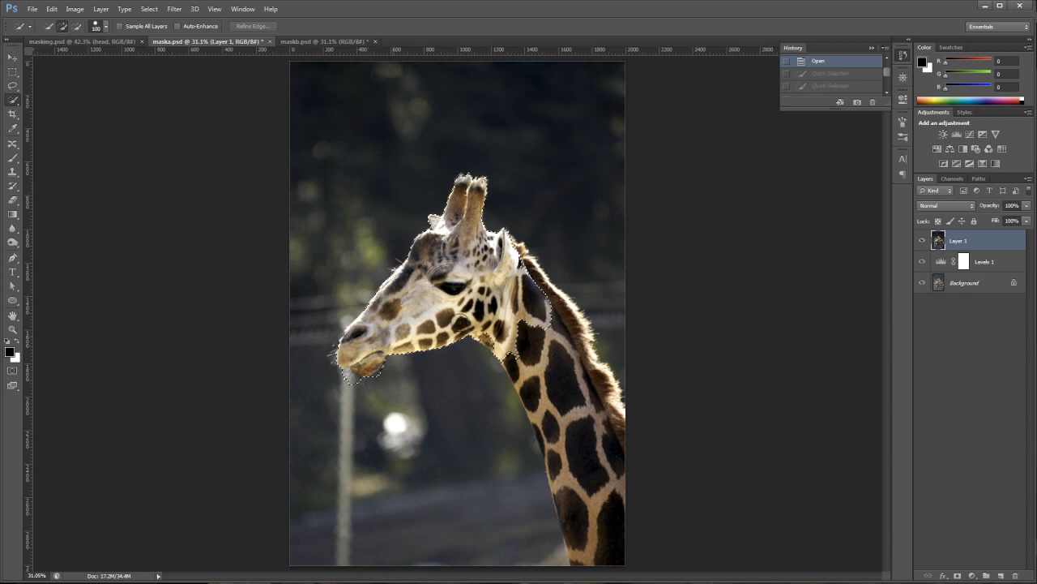
pyautogui.click(501, 342)
pyautogui.moveTo(521, 262)
pyautogui.mouseDown()
pyautogui.moveTo(589, 355)
pyautogui.moveTo(603, 396)
pyautogui.moveTo(572, 401)
pyautogui.mouseUp()
pyautogui.moveTo(520, 345)
pyautogui.mouseDown()
pyautogui.moveTo(555, 409)
pyautogui.moveTo(551, 434)
pyautogui.moveTo(571, 482)
pyautogui.moveTo(562, 446)
pyautogui.mouseUp()
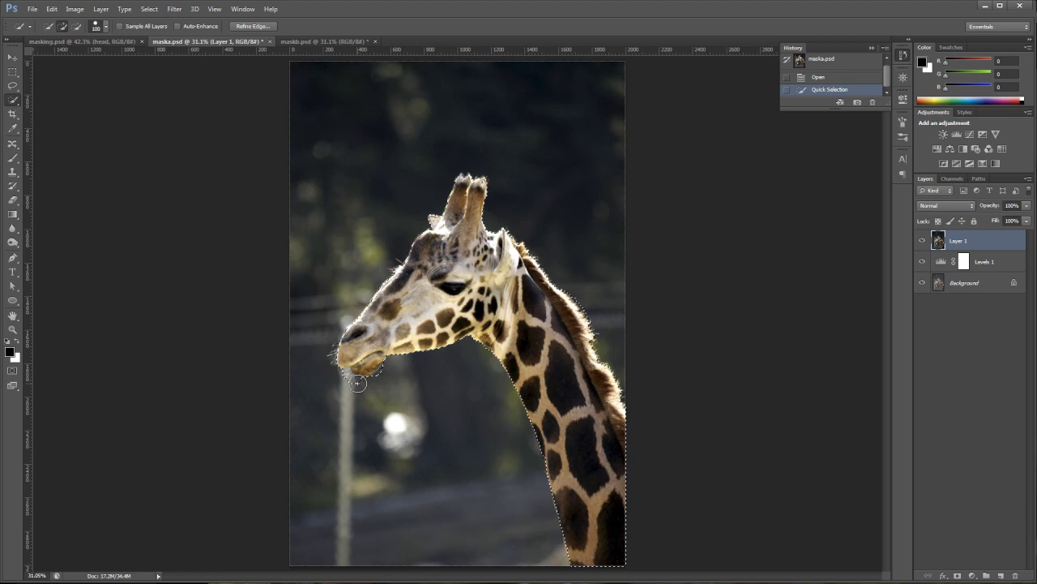
# Subtract the stray background below the giraffe's chin from the selection so its edge follows the lower lip
pyautogui.press('alt')
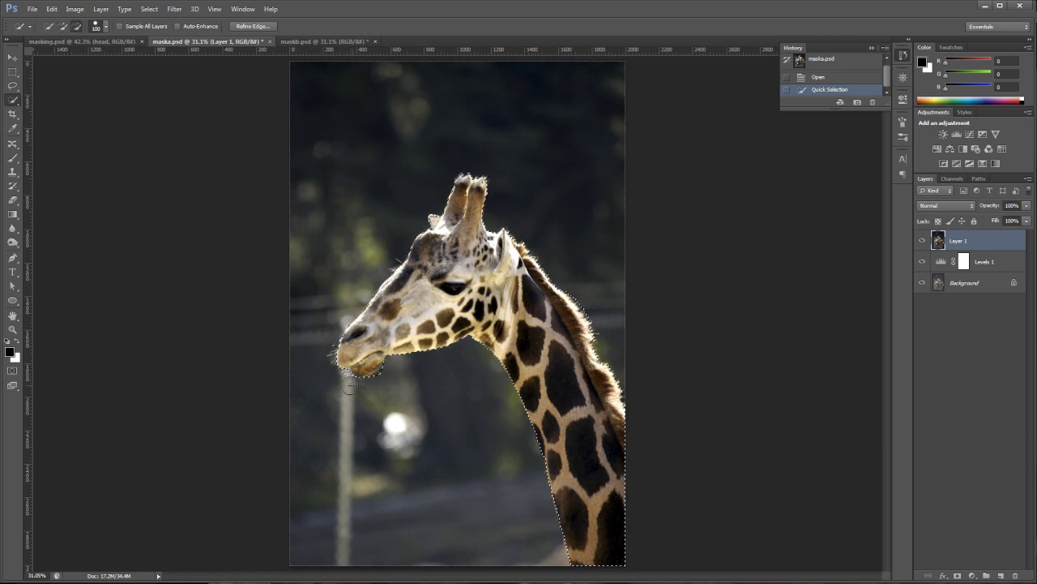
pyautogui.keyDown('alt'); pyautogui.click(346, 375); pyautogui.keyUp('alt')
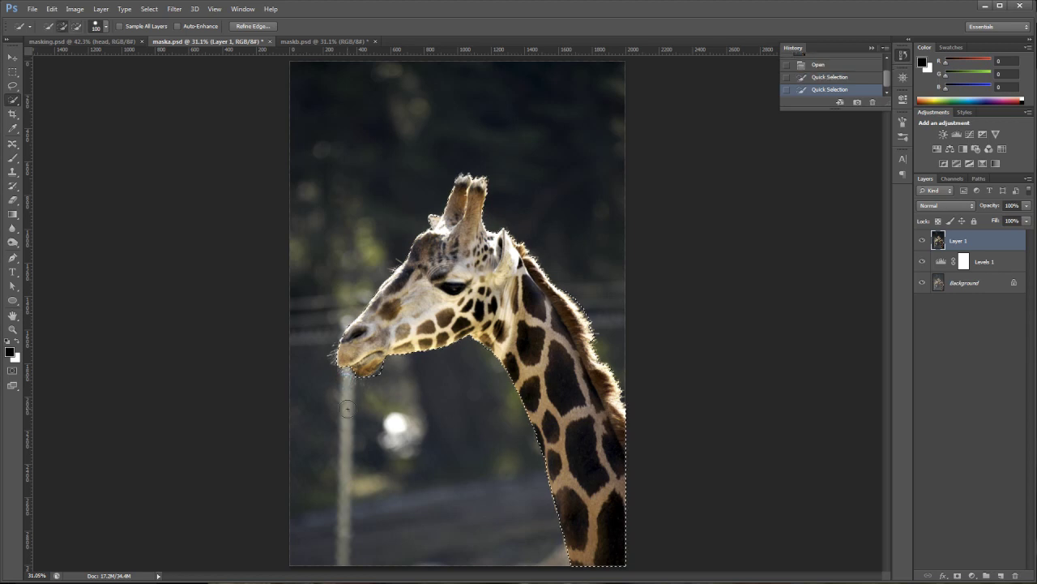
pyautogui.keyDown('alt'); pyautogui.click(366, 369); pyautogui.keyUp('alt')
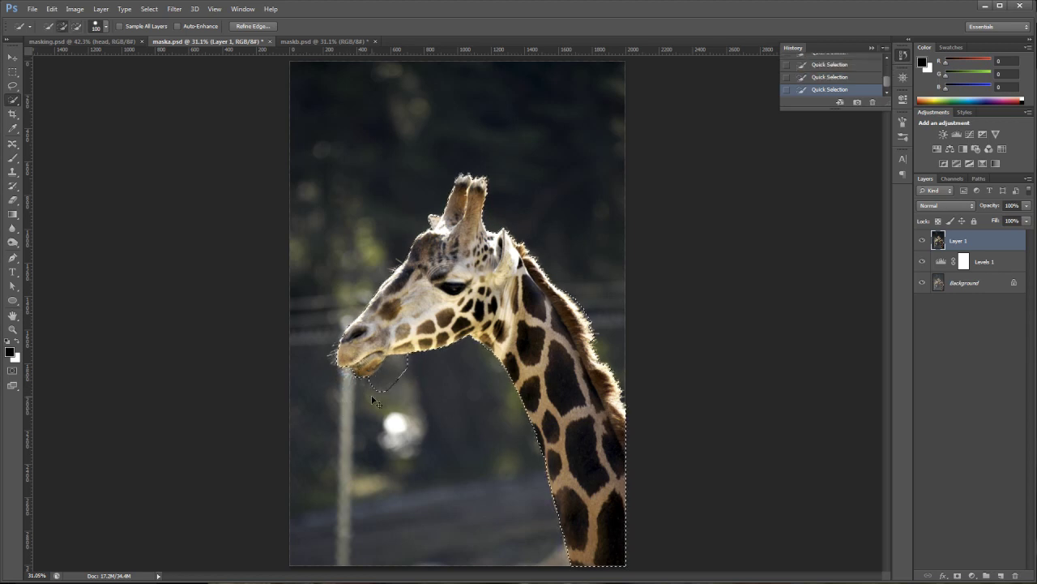
pyautogui.press('alt')
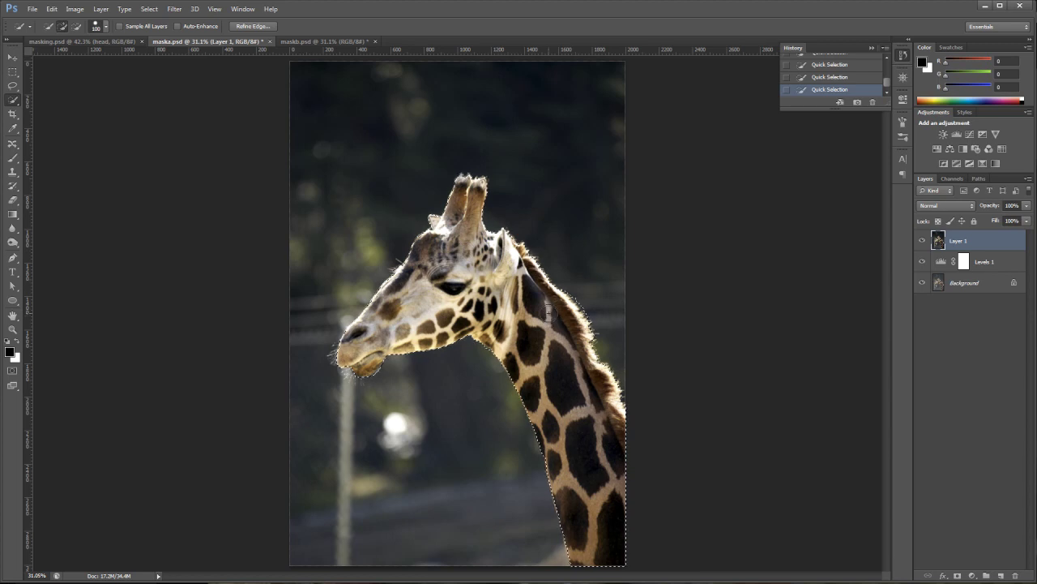
# Open Refine Edge for the selection and brush the whiskers around the giraffe's mouth and chin with the Refine Radius tool
pyautogui.click(253, 27)
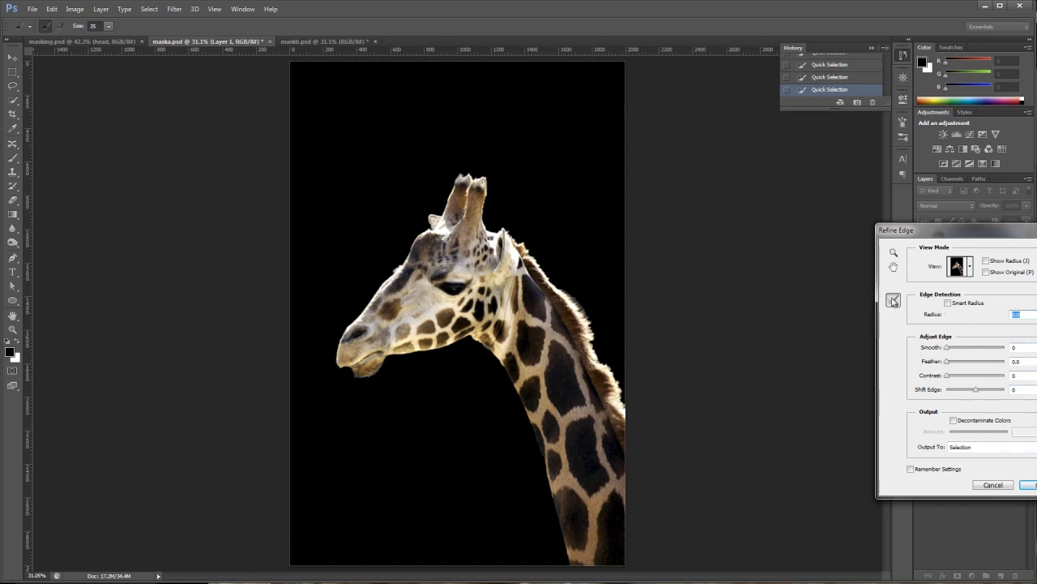
pyautogui.click(894, 302)
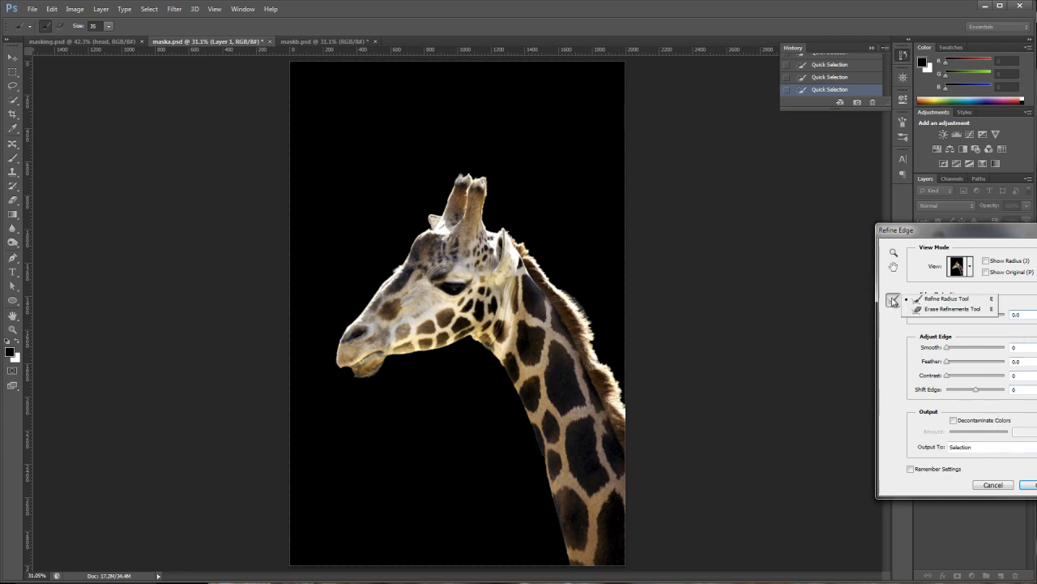
pyautogui.click(945, 299)
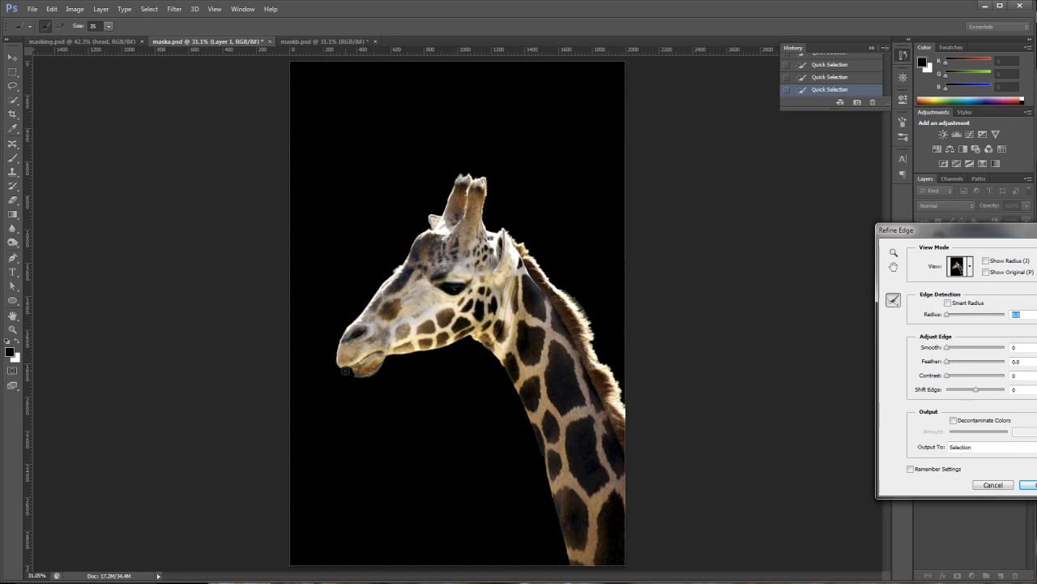
pyautogui.moveTo(332, 359)
pyautogui.mouseDown()
pyautogui.moveTo(339, 372)
pyautogui.moveTo(325, 354)
pyautogui.moveTo(336, 348)
pyautogui.moveTo(337, 374)
pyautogui.mouseUp()
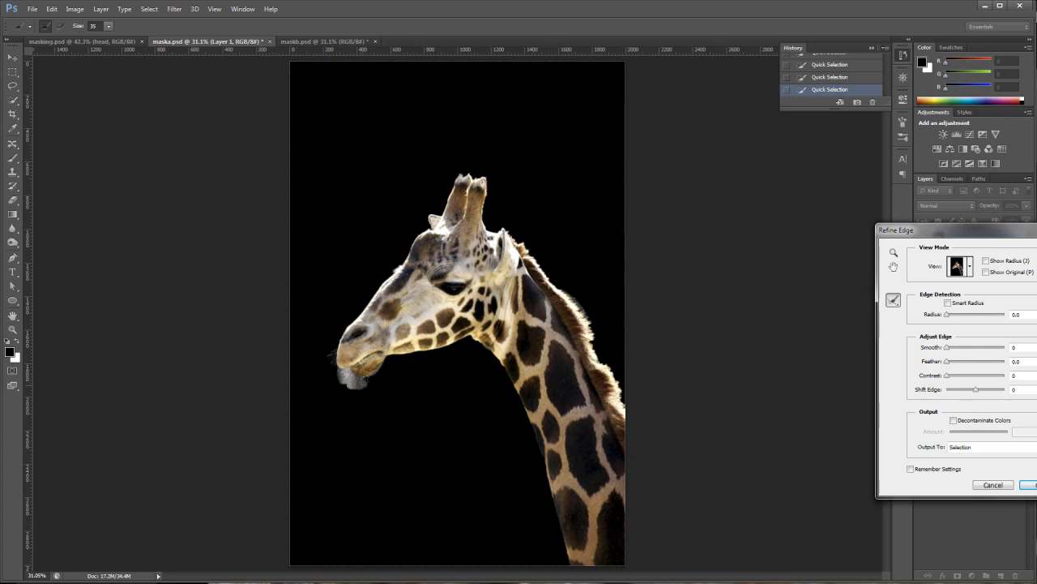
pyautogui.moveTo(356, 378); pyautogui.dragTo(371, 384)
pyautogui.moveTo(344, 379); pyautogui.dragTo(372, 382)
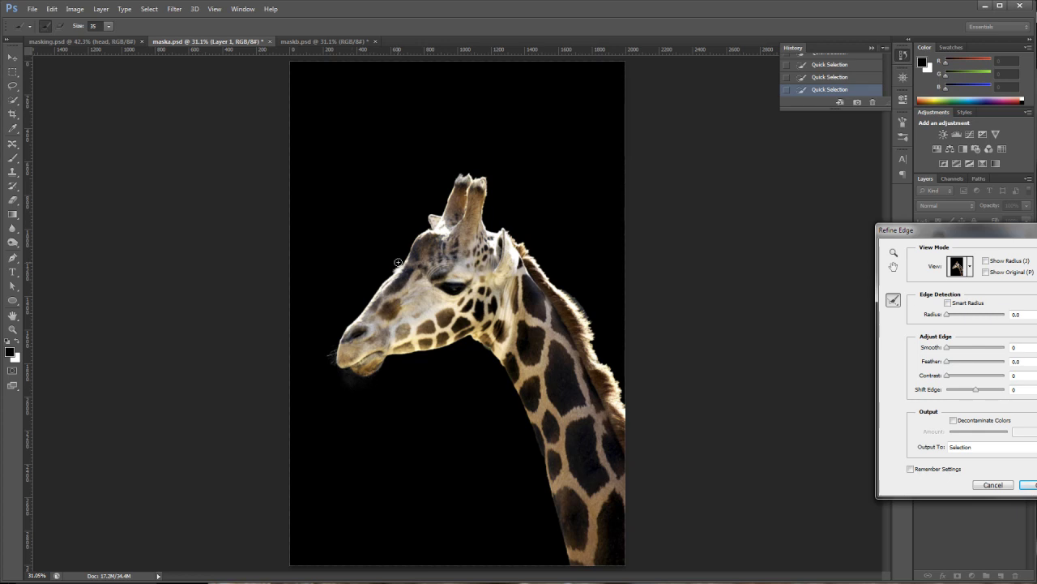
# Brush the remaining fur edges with the Refine Radius tool along the forehead, horns, mane and underside of the neck
pyautogui.moveTo(397, 267); pyautogui.dragTo(404, 261)
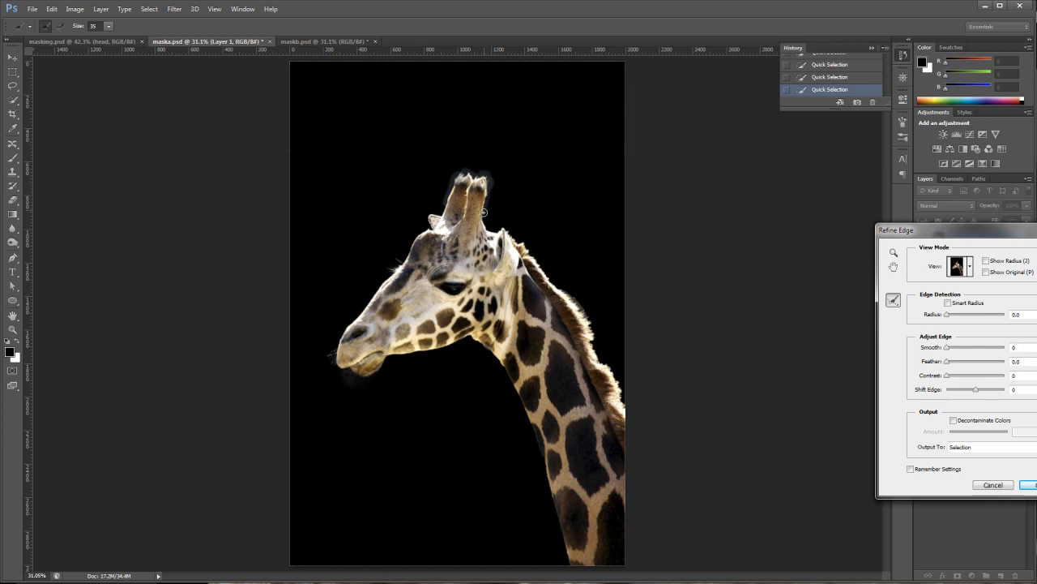
pyautogui.moveTo(489, 220); pyautogui.dragTo(496, 224)
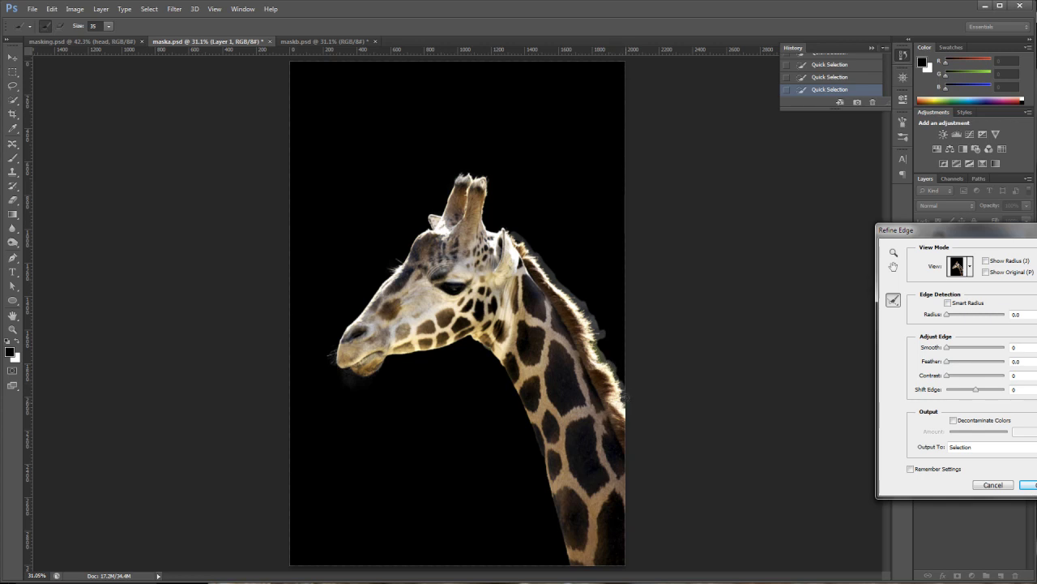
pyautogui.moveTo(631, 403); pyautogui.dragTo(632, 404)
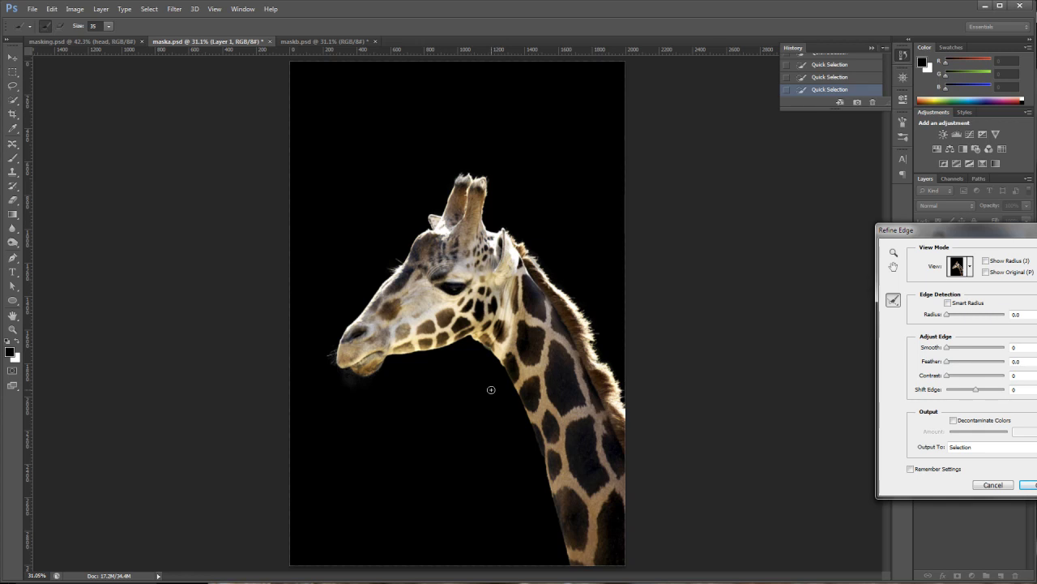
pyautogui.moveTo(483, 345)
pyautogui.mouseDown()
pyautogui.moveTo(533, 425)
pyautogui.moveTo(543, 460)
pyautogui.moveTo(525, 475)
pyautogui.mouseUp()
pyautogui.moveTo(546, 469); pyautogui.dragTo(571, 567)
# Turn on Decontaminate Colors for the refined edge with a low amount
pyautogui.click(954, 420)
pyautogui.moveTo(967, 432)
pyautogui.mouseDown()
pyautogui.moveTo(991, 431)
pyautogui.moveTo(963, 433)
pyautogui.mouseUp()
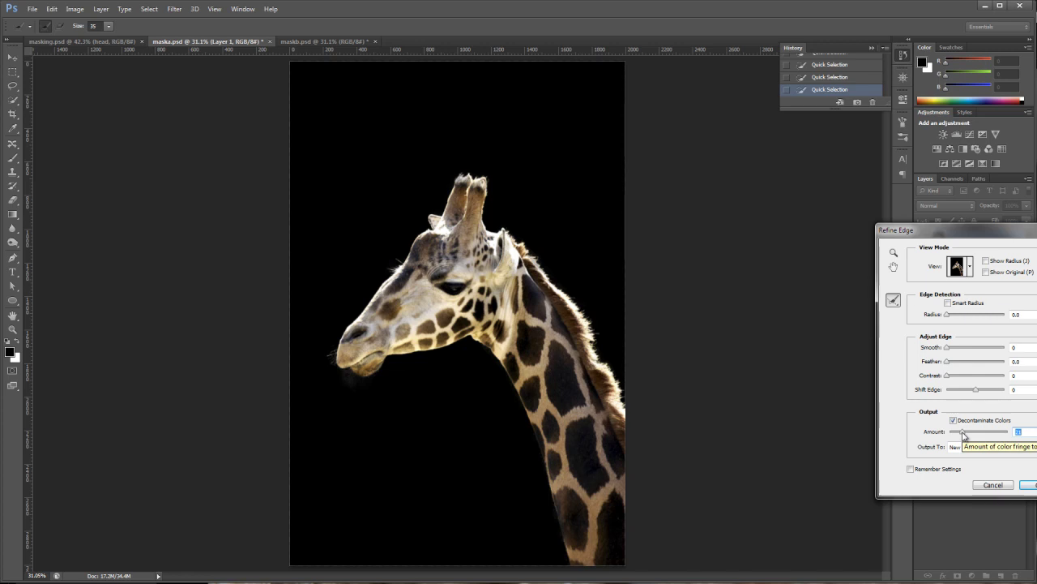
pyautogui.moveTo(963, 436)
pyautogui.mouseDown()
pyautogui.moveTo(1003, 434)
pyautogui.moveTo(965, 440)
pyautogui.mouseUp()
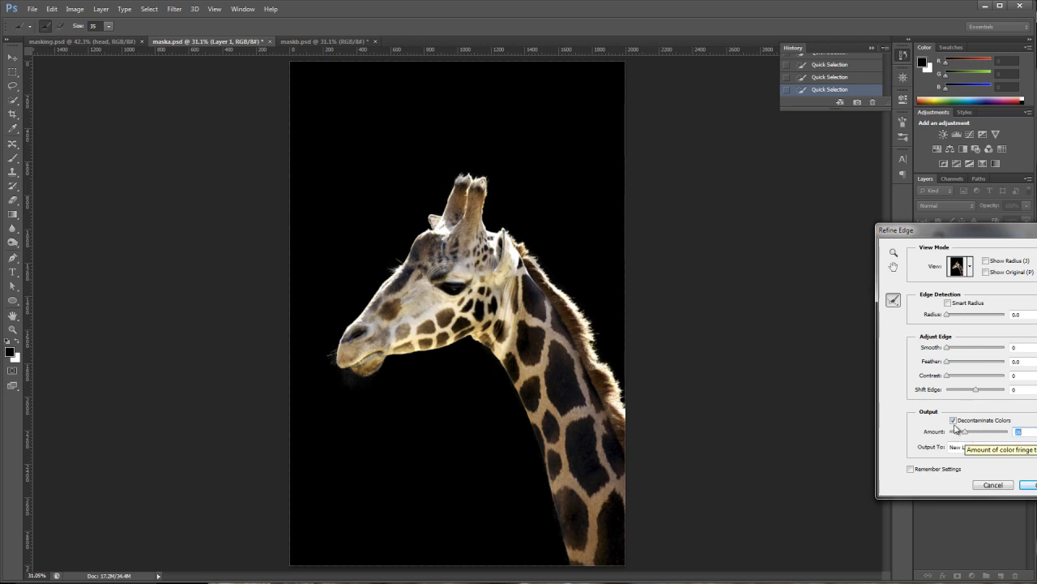
# Compare the edge with Decontaminate Colors off and on, and output the refined selection to a new layer with a layer mask
pyautogui.click(954, 421)
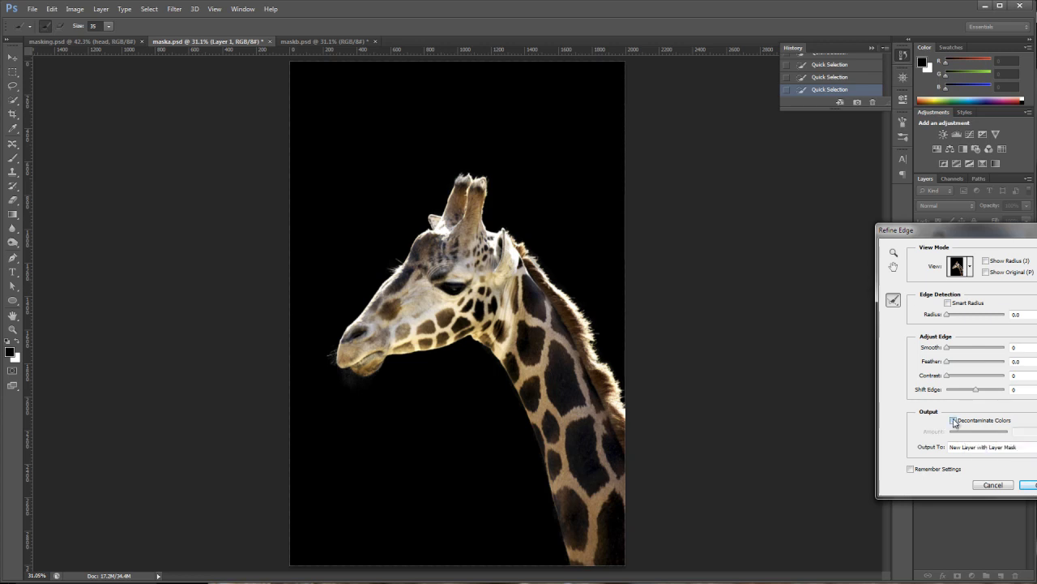
pyautogui.click(954, 421)
pyautogui.click(954, 421)
pyautogui.click(953, 421)
pyautogui.click(954, 421)
pyautogui.click(1034, 486)
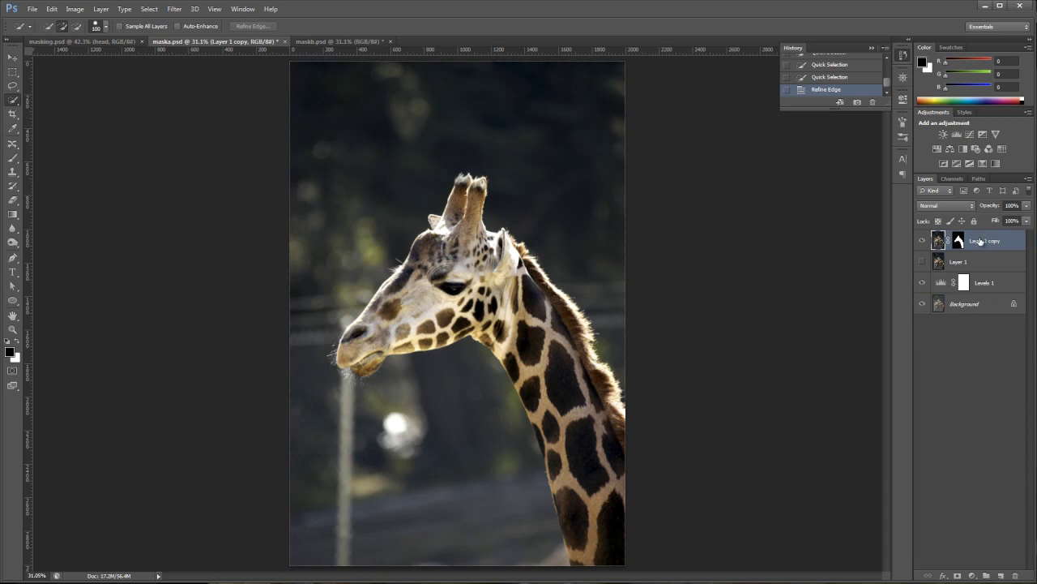
# Copy the masked giraffe layer from maska.psd into the maskb.psd document with the Move tool
pyautogui.press('v')
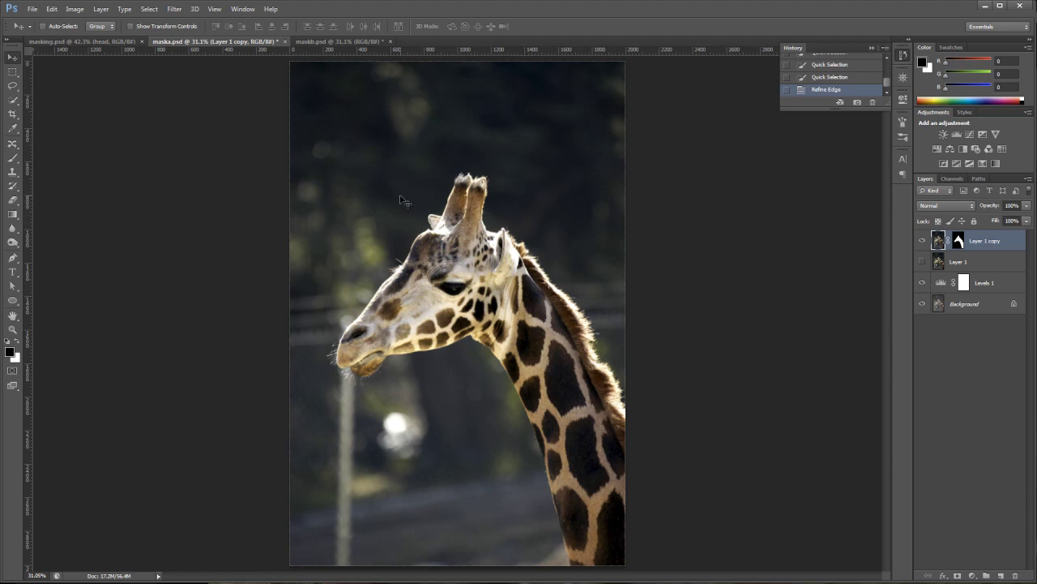
pyautogui.moveTo(428, 177); pyautogui.dragTo(118, 45)
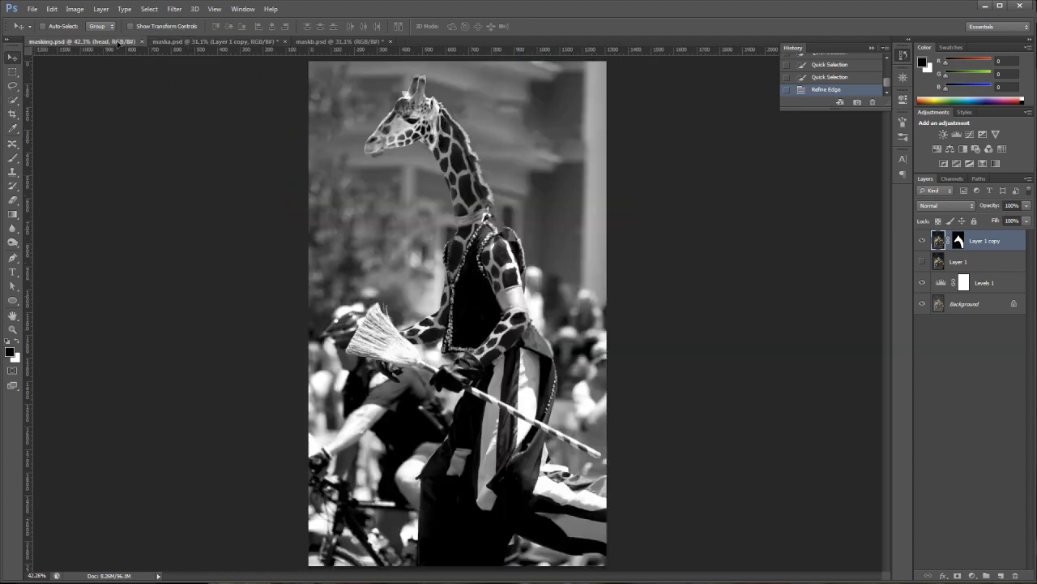
pyautogui.moveTo(253, 44); pyautogui.dragTo(429, 169)
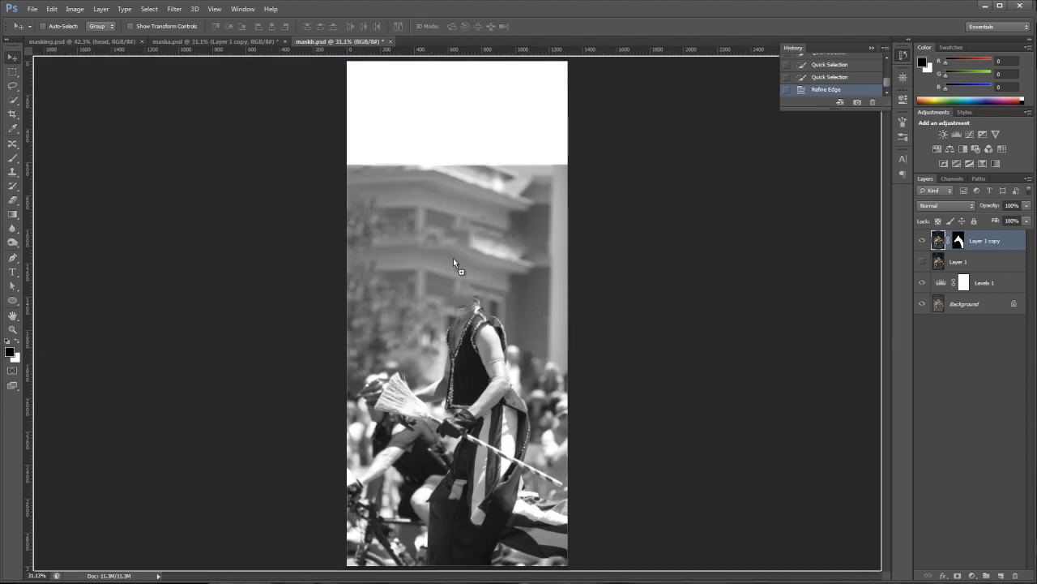
pyautogui.moveTo(465, 260); pyautogui.dragTo(463, 257)
pyautogui.moveTo(463, 257); pyautogui.dragTo(466, 260)
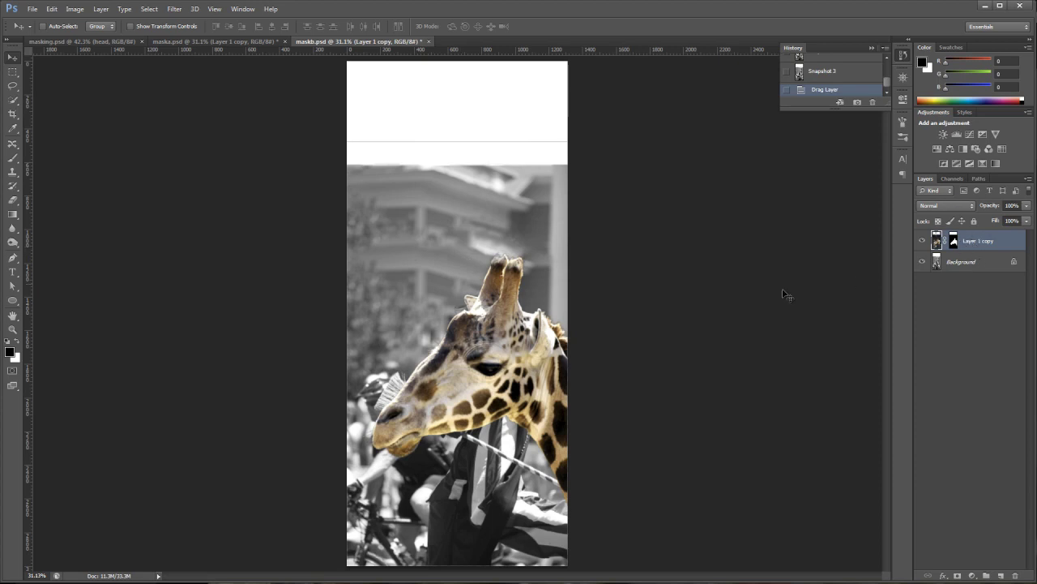
# Scale the giraffe layer down to about a third of its size and place it just above the headless performer's neck
pyautogui.moveTo(528, 379); pyautogui.dragTo(450, 226)
pyautogui.hotkey('ctrl', 't')
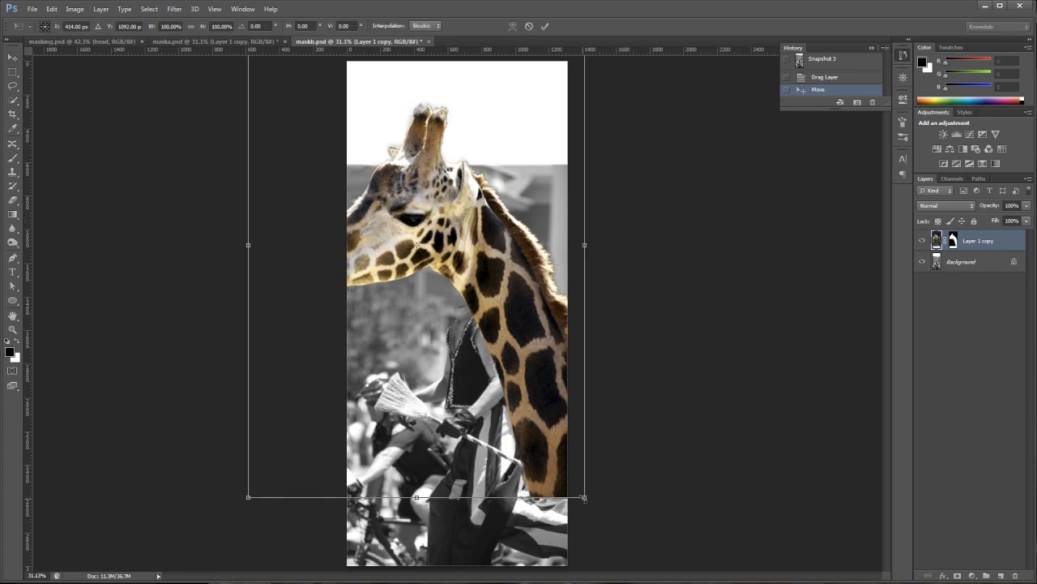
pyautogui.moveTo(584, 497); pyautogui.dragTo(375, 258)
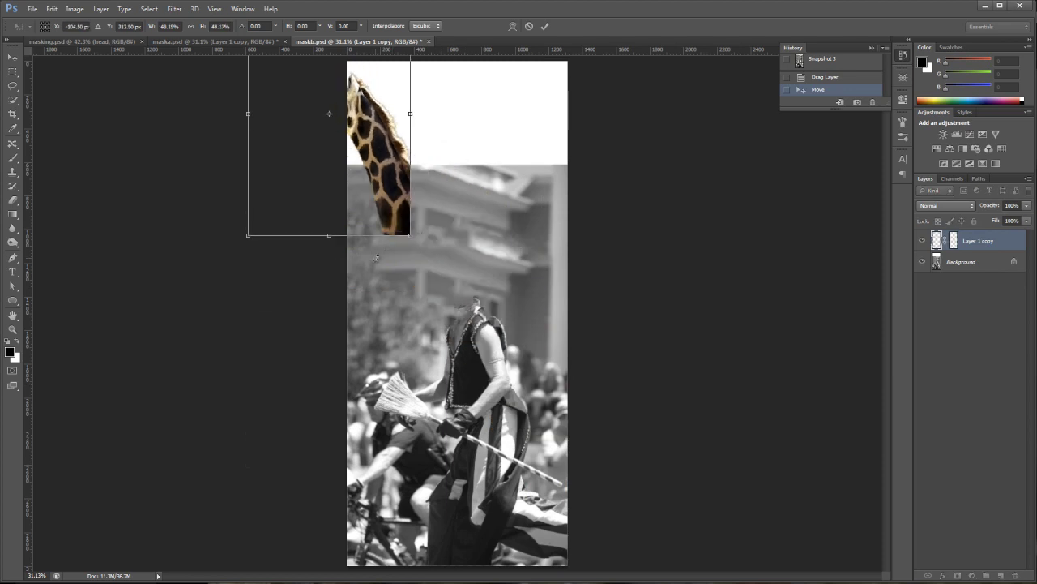
pyautogui.moveTo(377, 205); pyautogui.dragTo(467, 297)
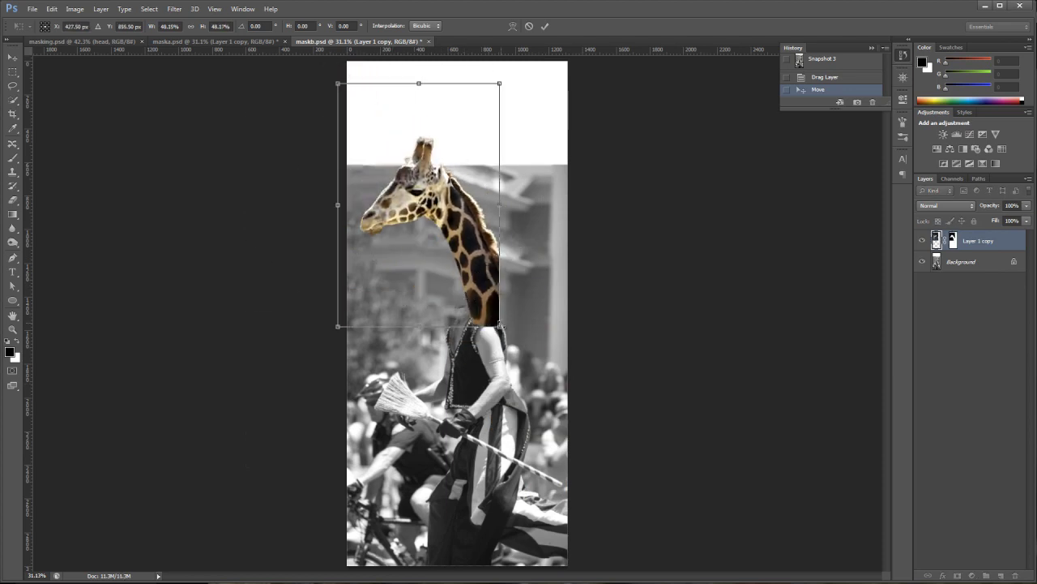
pyautogui.moveTo(499, 327); pyautogui.dragTo(452, 276)
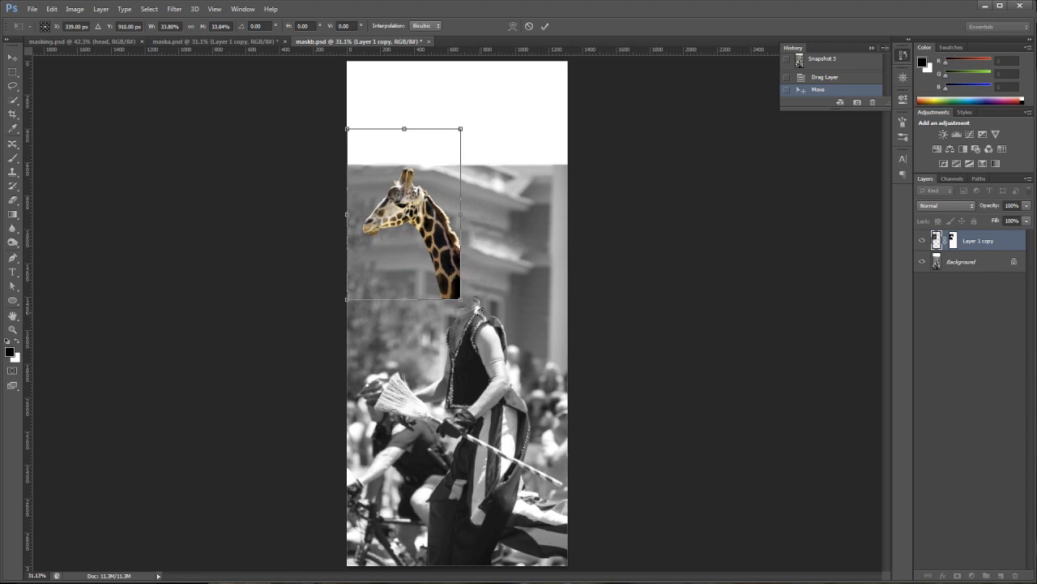
pyautogui.moveTo(453, 277); pyautogui.dragTo(440, 298)
pyautogui.press('Return')
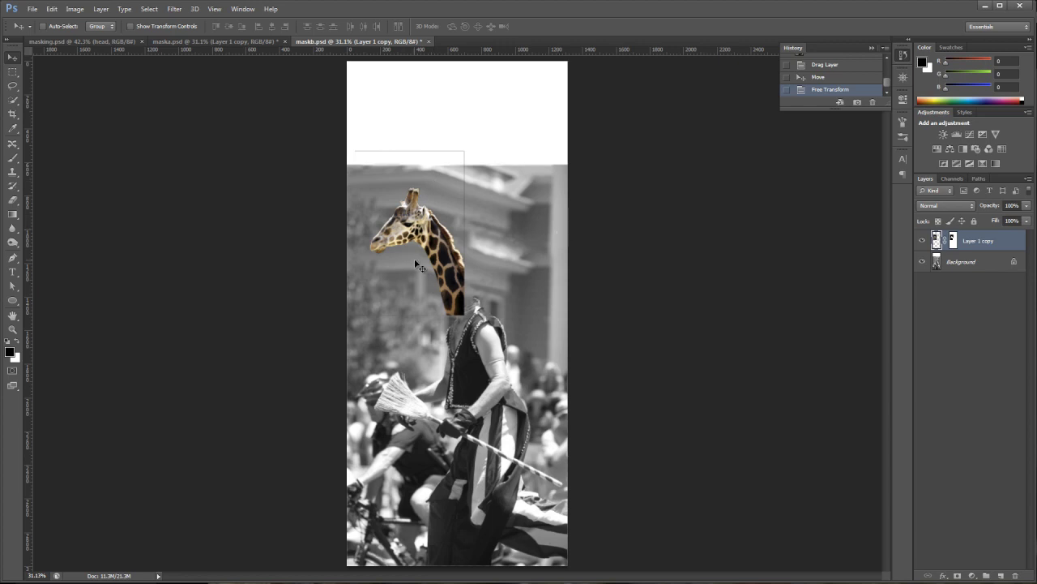
pyautogui.moveTo(445, 261); pyautogui.dragTo(473, 228)
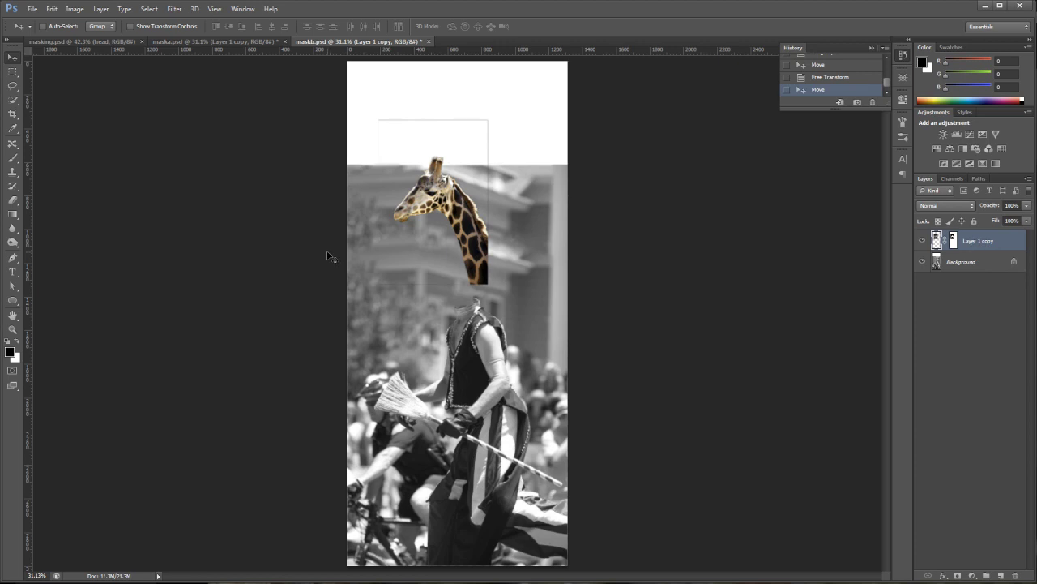
# Activate the Clone Stamp tool and rename the giraffe layer as head
pyautogui.click(11, 173)
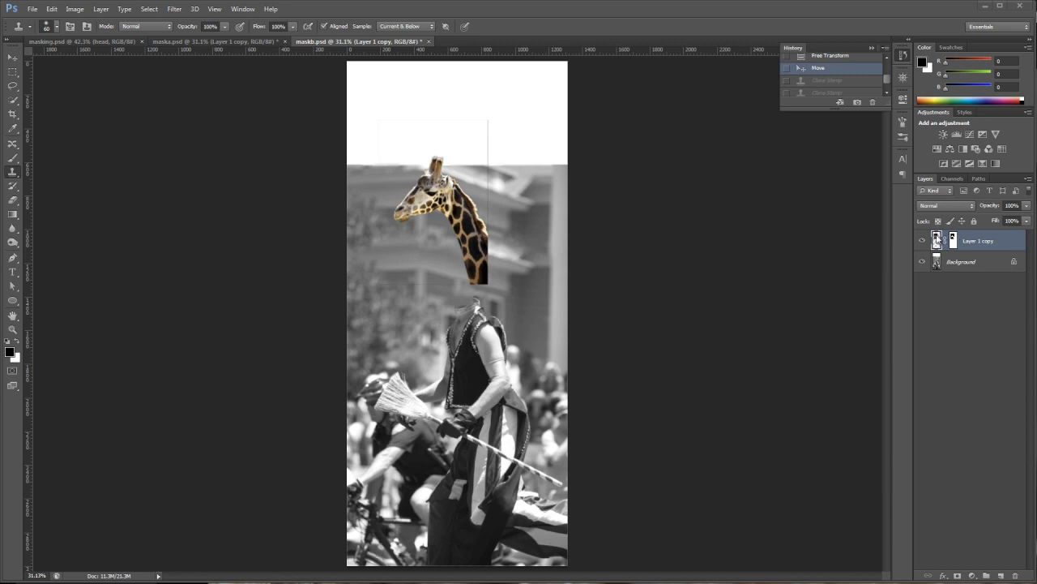
pyautogui.click(954, 240)
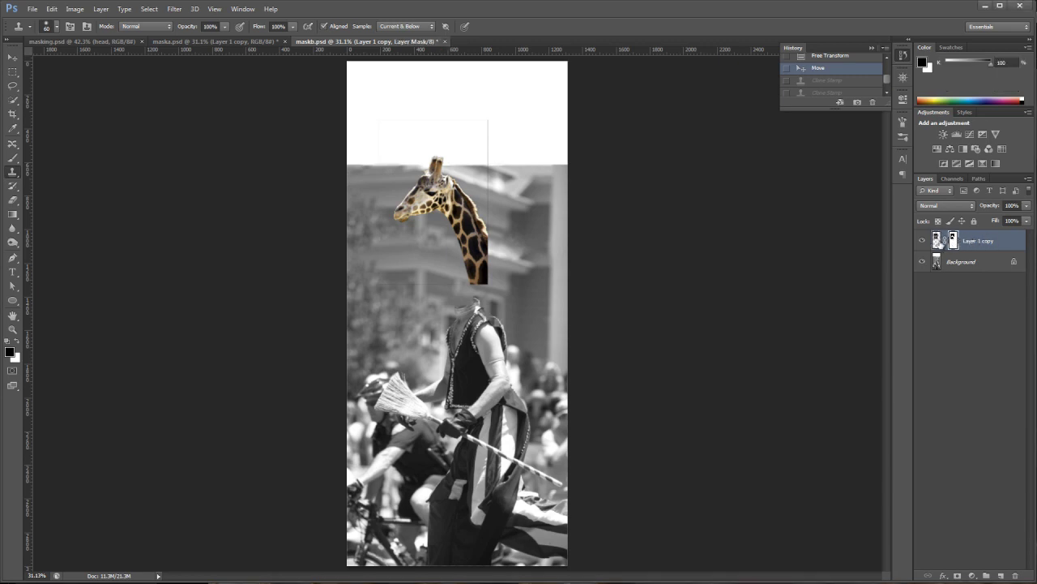
pyautogui.doubleClick(977, 242)
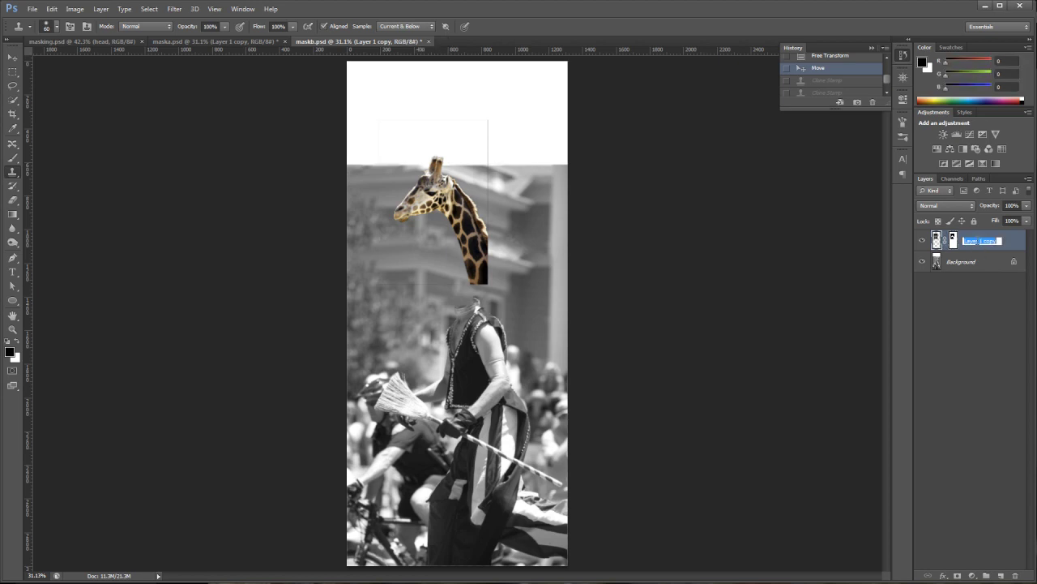
pyautogui.write('head')
pyautogui.press('Return')
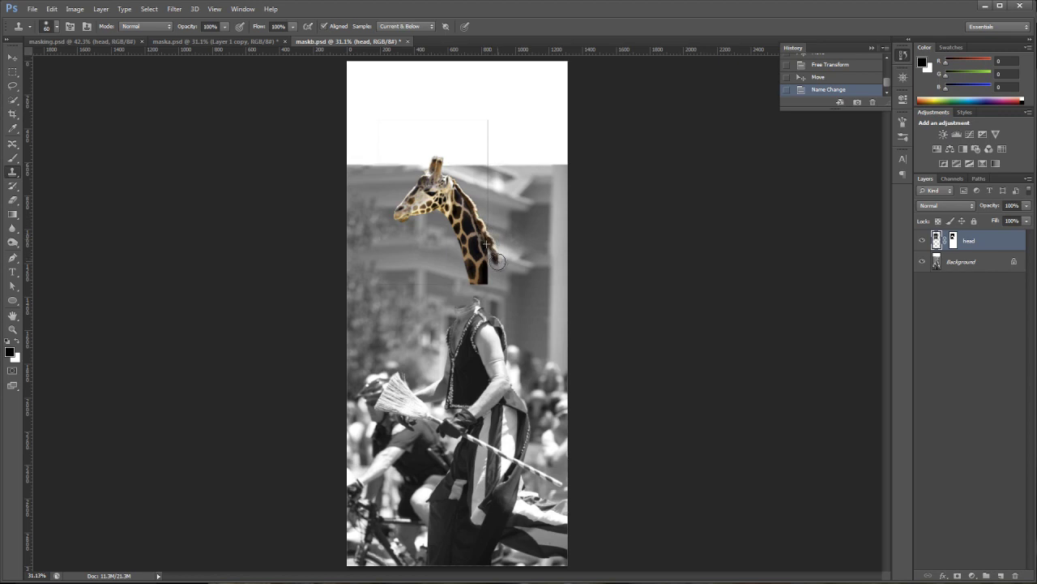
# Clone giraffe fur on the head layer with a 60 px Clone Stamp to extend the back edge of the lower neck
pyautogui.moveTo(499, 264); pyautogui.dragTo(495, 251)
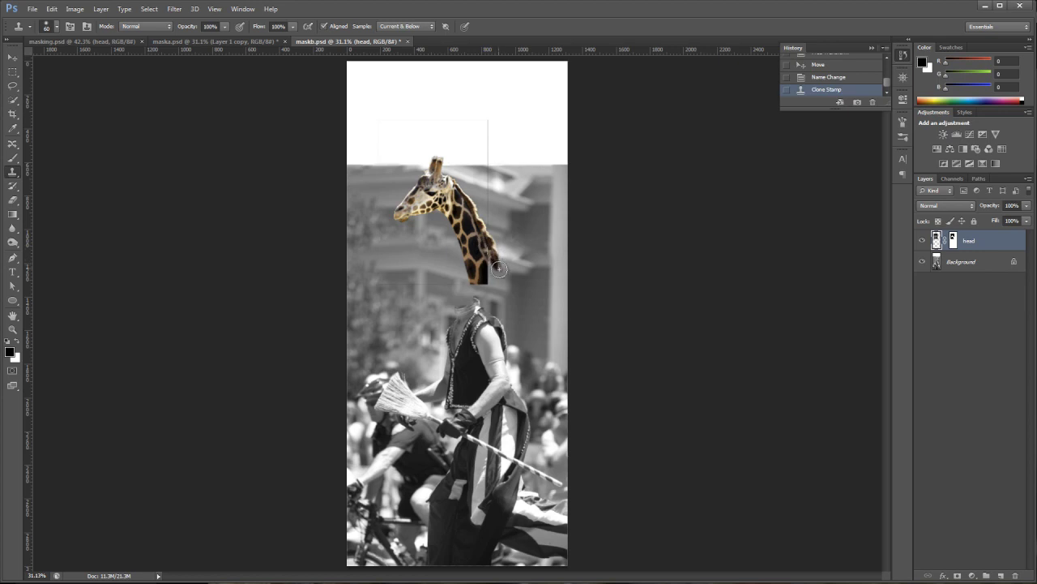
pyautogui.moveTo(500, 271); pyautogui.dragTo(488, 274)
pyautogui.click(496, 277)
# Reduce the Clone Stamp to 20 px and clone fur over the gap and seam beside the lower neck's dark patch
pyautogui.click(12, 300)
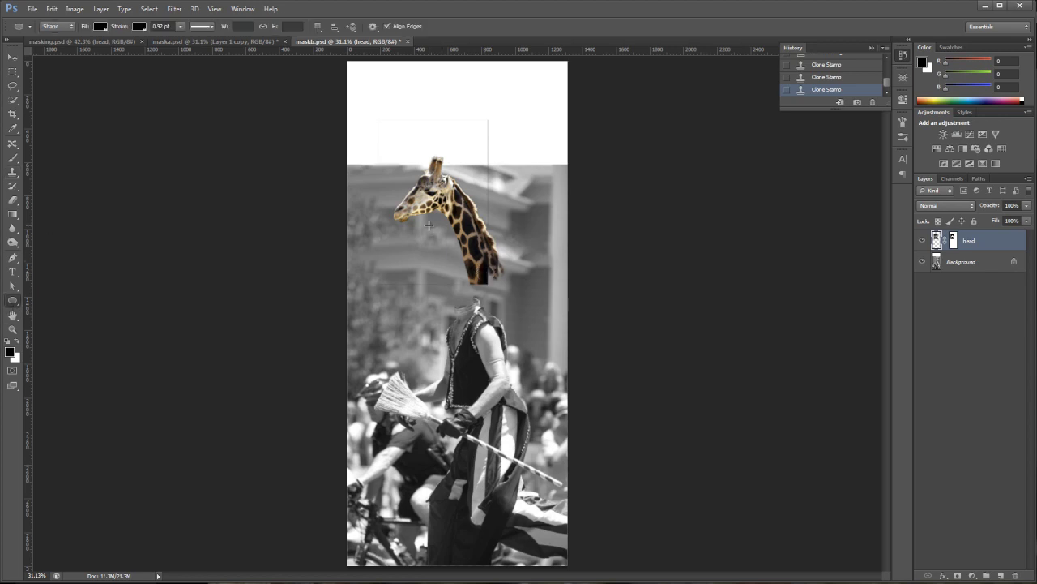
pyautogui.click(13, 330)
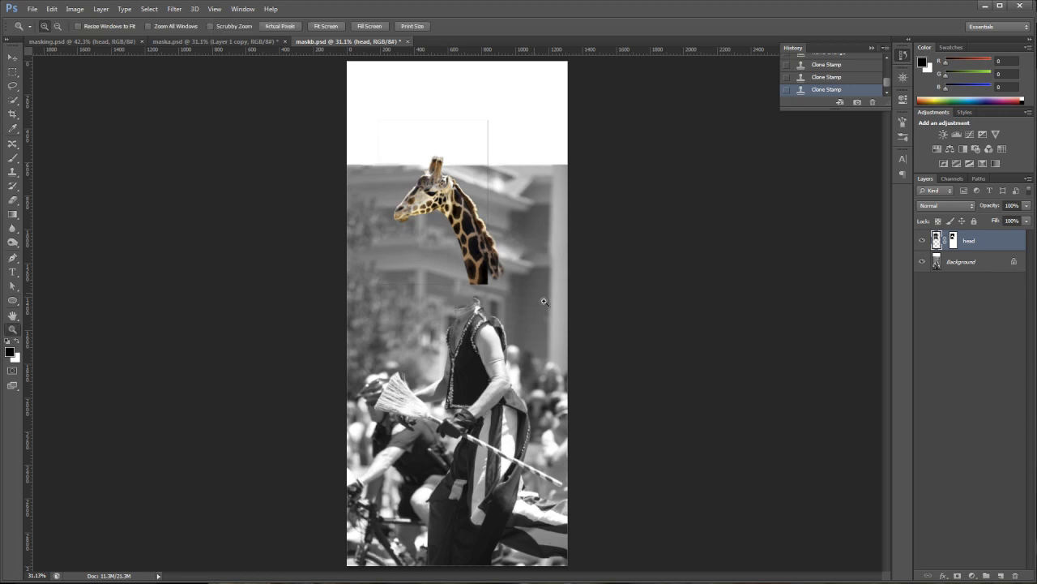
pyautogui.moveTo(560, 323); pyautogui.dragTo(440, 230)
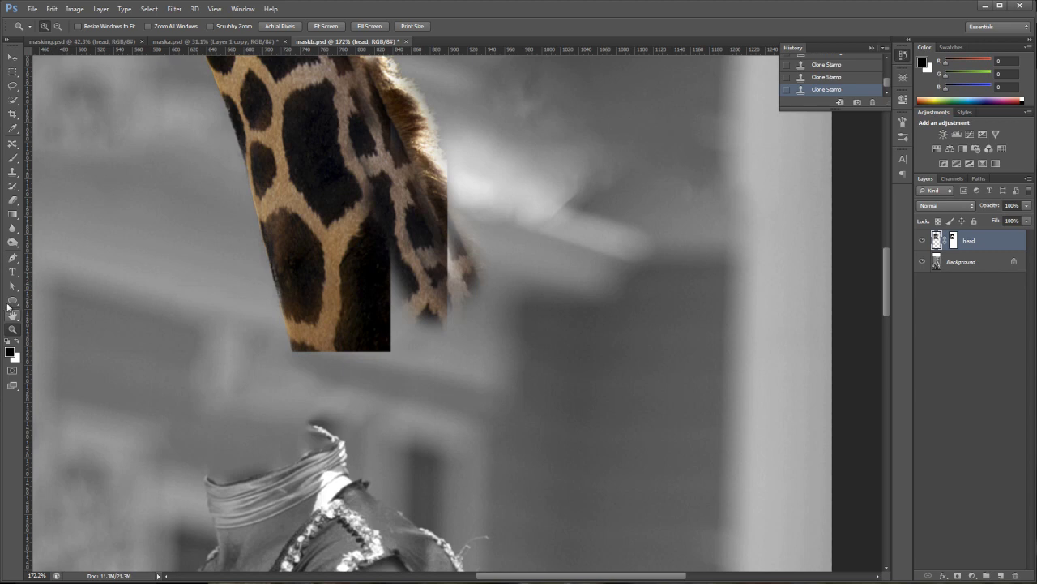
pyautogui.click(10, 173)
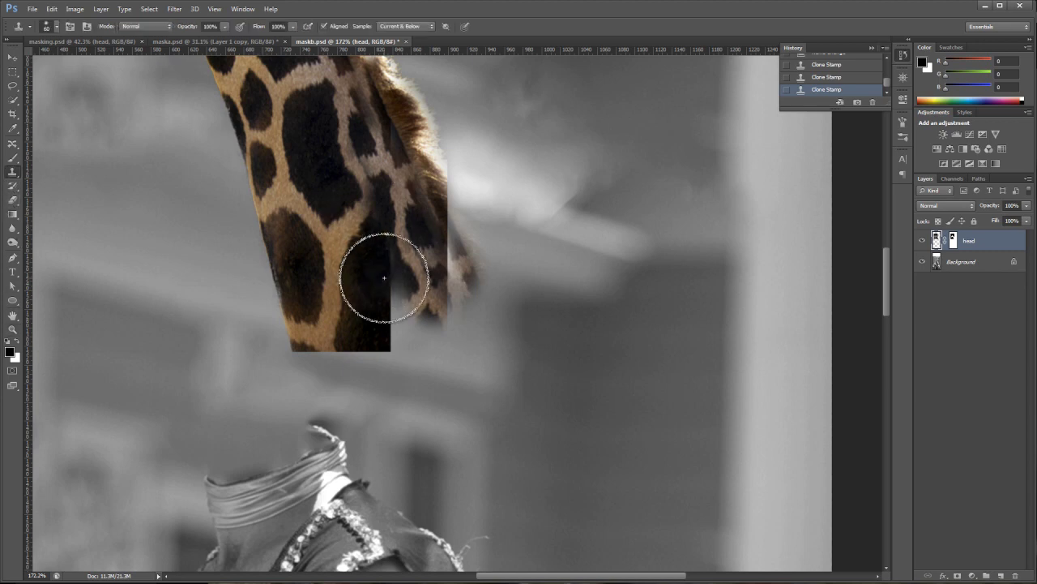
pyautogui.press('[')
pyautogui.press('[')
pyautogui.press('[')
pyautogui.press('[')
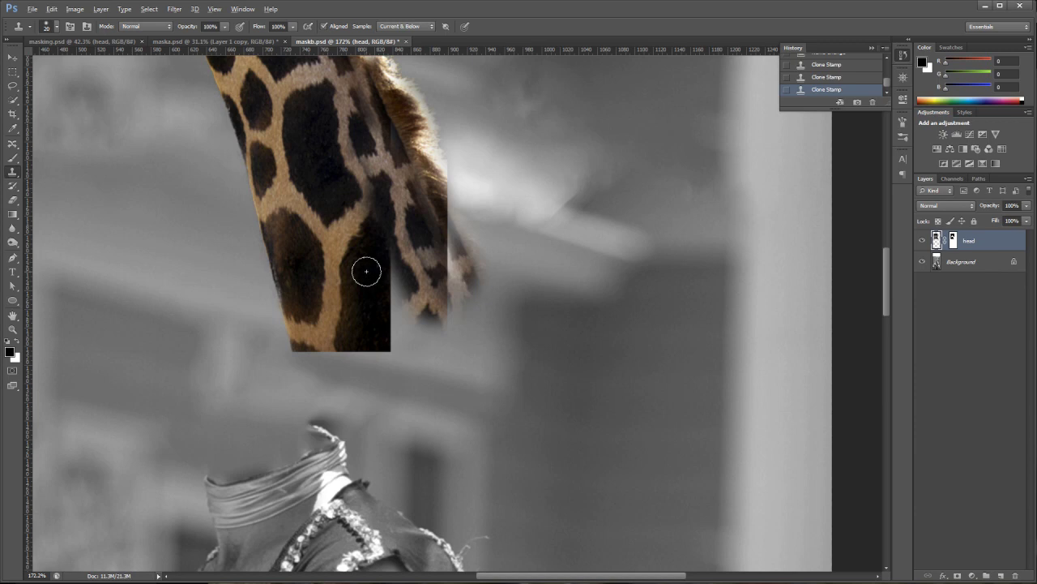
pyautogui.moveTo(384, 232)
pyautogui.mouseDown()
pyautogui.moveTo(401, 278)
pyautogui.moveTo(388, 286)
pyautogui.moveTo(397, 239)
pyautogui.moveTo(388, 253)
pyautogui.moveTo(378, 244)
pyautogui.moveTo(387, 287)
pyautogui.mouseUp()
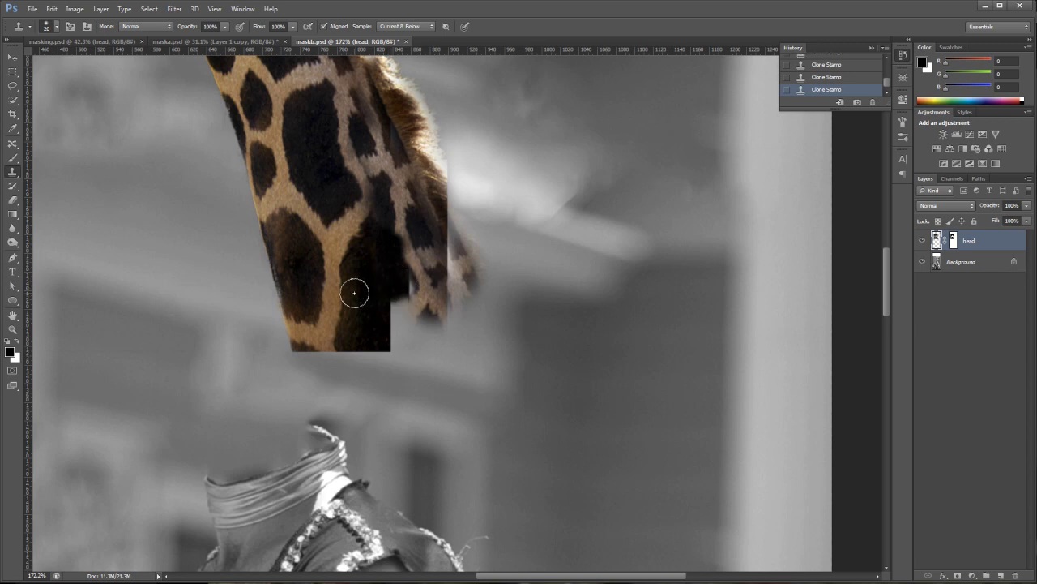
pyautogui.moveTo(418, 182)
pyautogui.mouseDown()
pyautogui.moveTo(276, 209)
pyautogui.moveTo(411, 162)
pyautogui.moveTo(244, 230)
pyautogui.moveTo(381, 194)
pyautogui.moveTo(341, 185)
pyautogui.mouseUp()
pyautogui.moveTo(418, 195)
pyautogui.mouseDown()
pyautogui.moveTo(409, 170)
pyautogui.moveTo(417, 189)
pyautogui.moveTo(400, 184)
pyautogui.mouseUp()
# Examine the giraffe's neck, mane edge and surrounding background from the neck base up to the horns
pyautogui.scroll(2, 359, 153)
pyautogui.scroll(1, 340, 158)
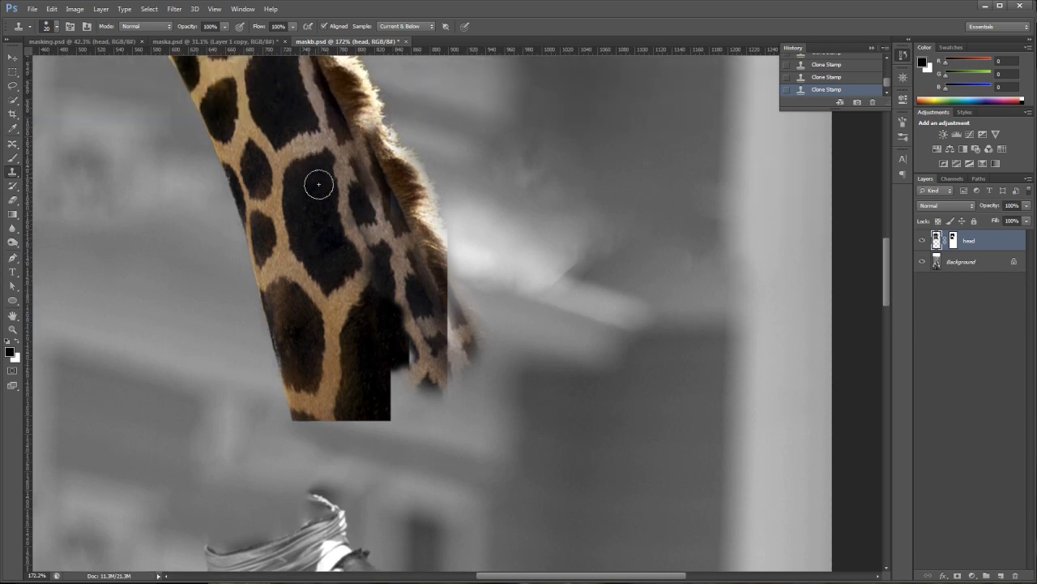
pyautogui.scroll(1, 350, 205)
pyautogui.scroll(1, 350, 205)
pyautogui.scroll(-1, 352, 201)
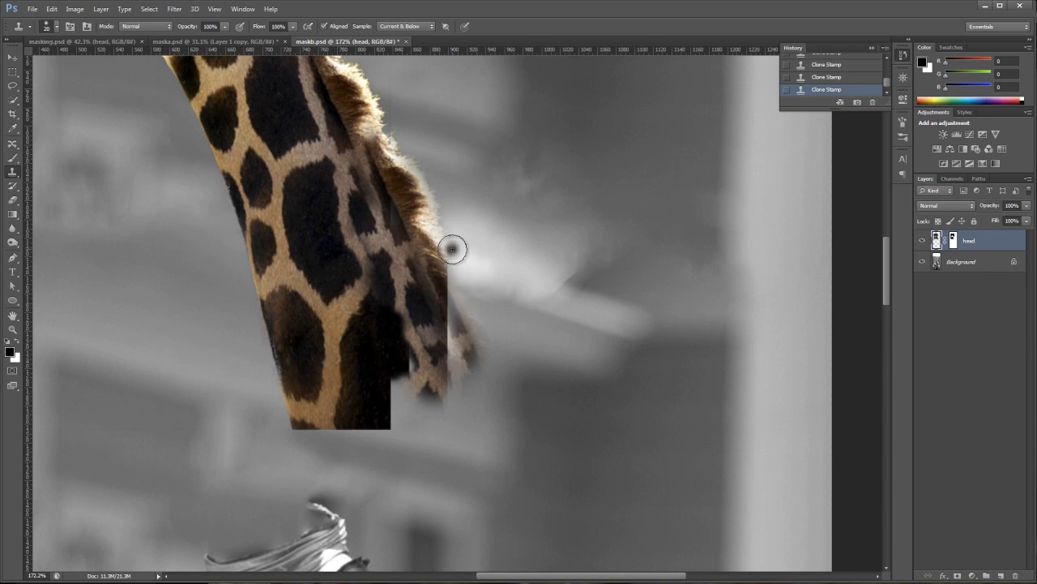
pyautogui.scroll(5, 453, 249)
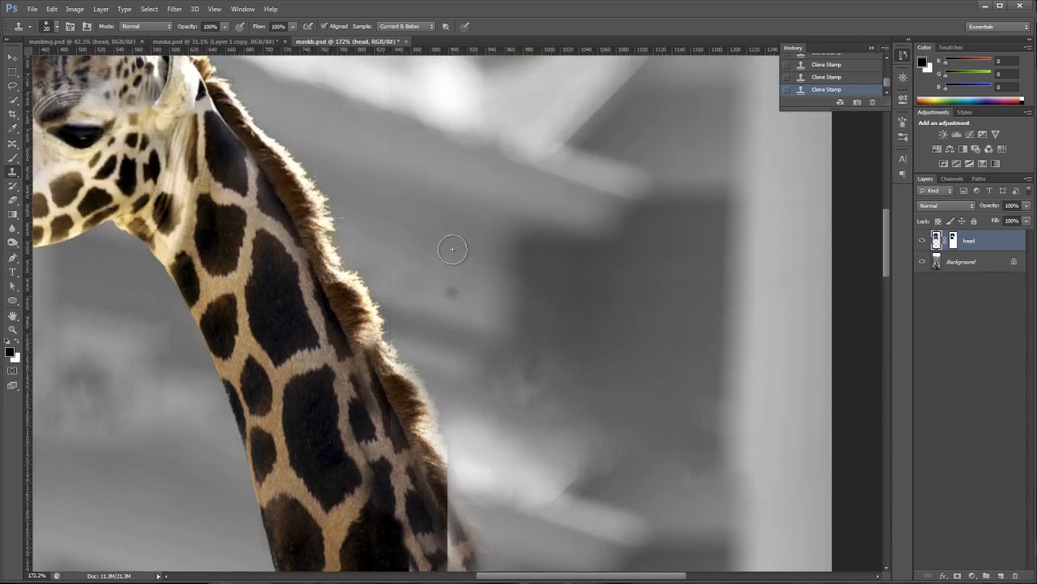
pyautogui.scroll(5, 453, 249)
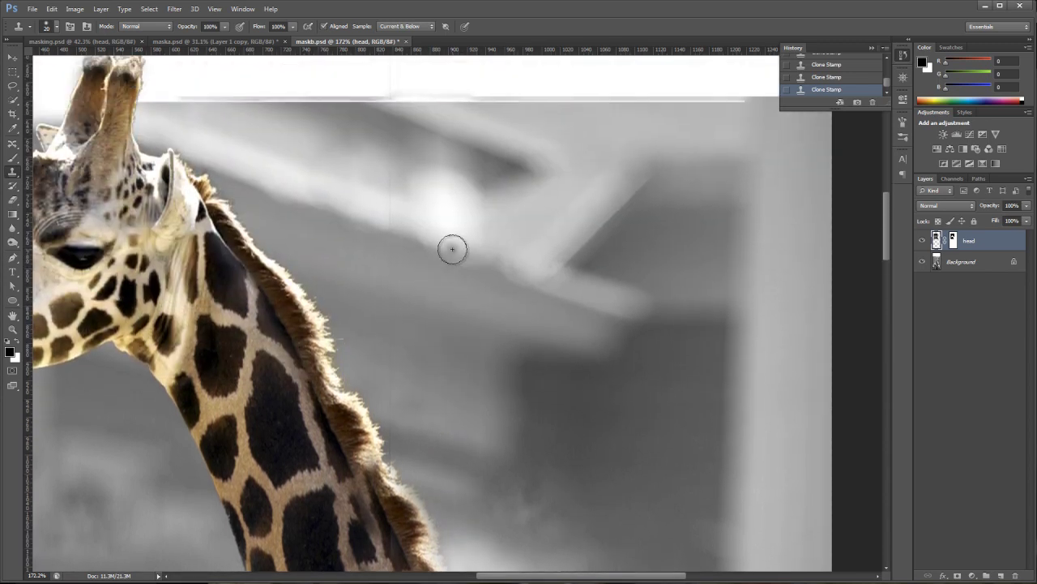
pyautogui.scroll(2, 452, 249)
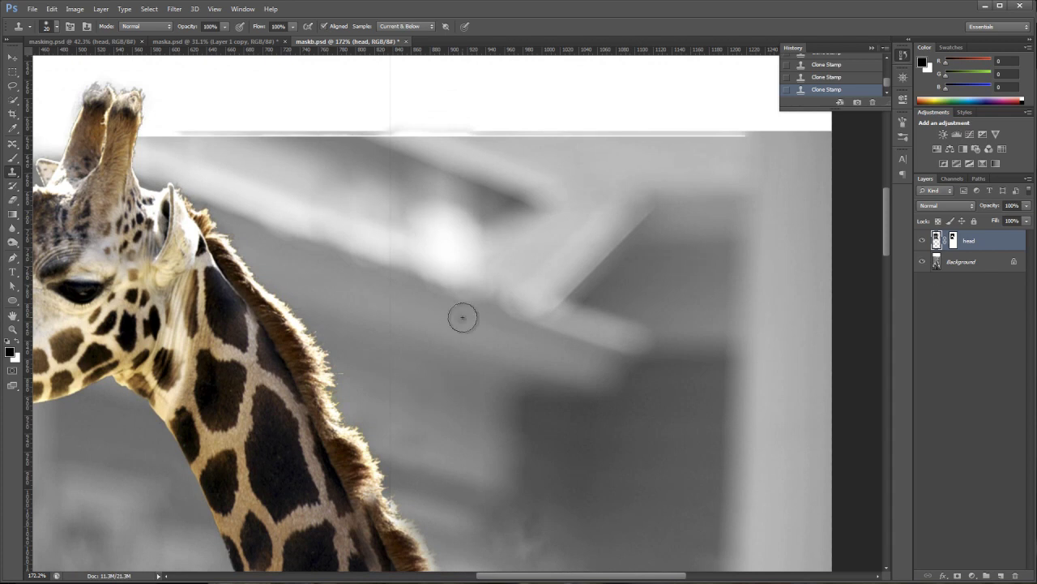
pyautogui.scroll(-2, 423, 330)
pyautogui.scroll(-10, 424, 330)
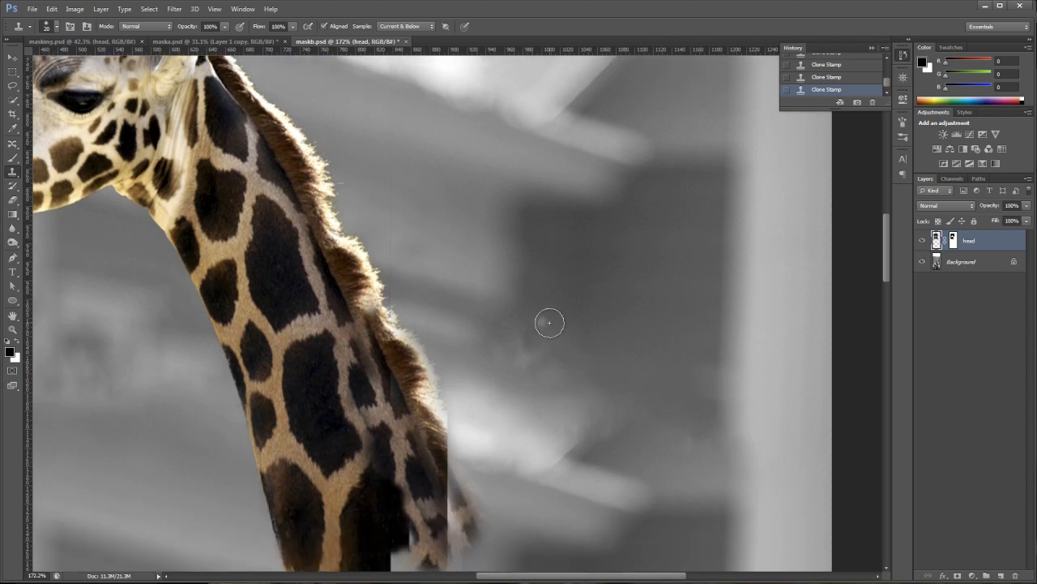
pyautogui.scroll(-2, 538, 325)
pyautogui.scroll(-2, 539, 325)
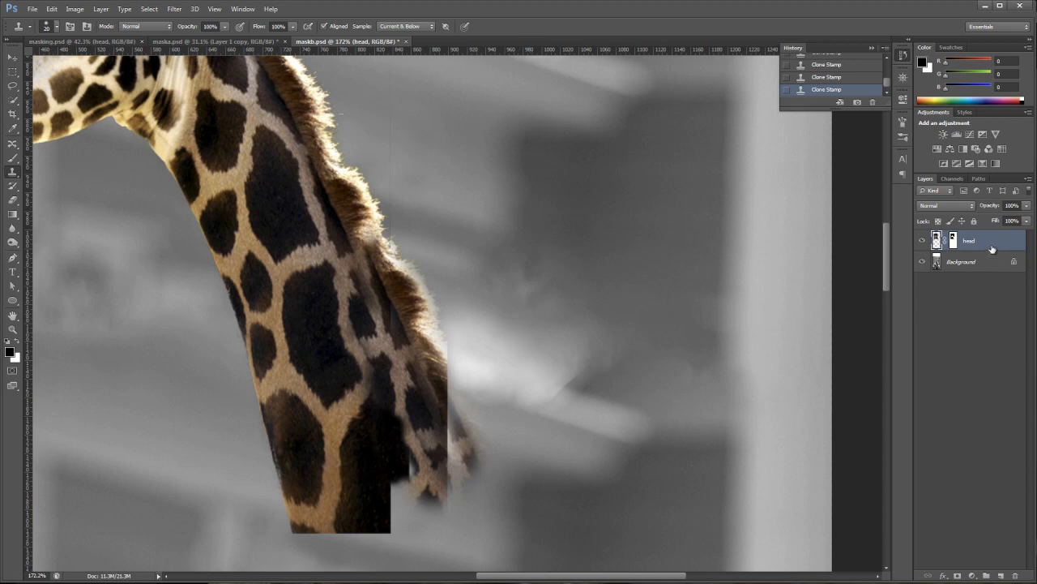
# Target the head layer's mask and paint black with a 25 px brush along the faint vertical line behind the mane
pyautogui.click(953, 240)
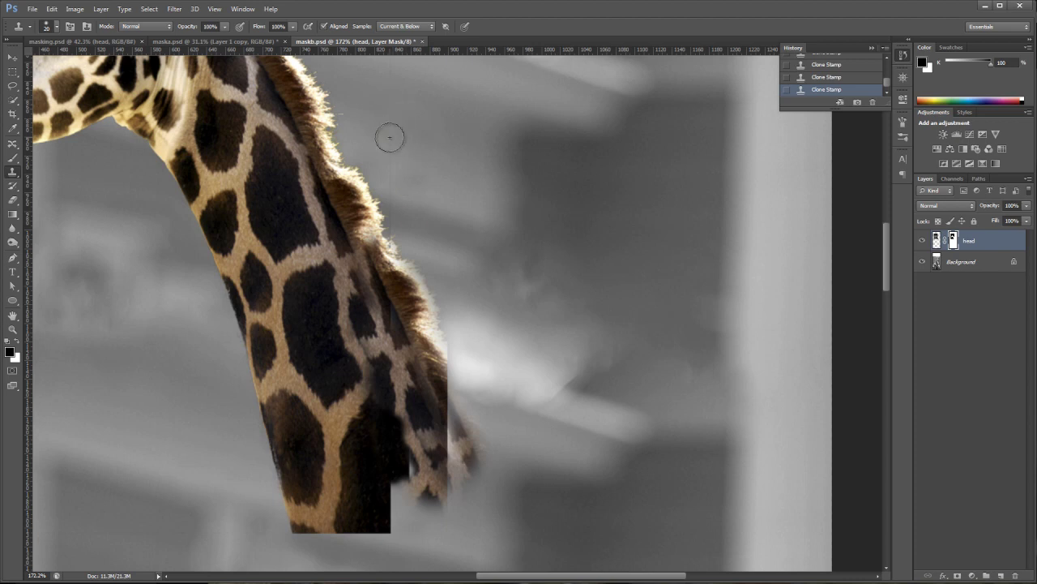
pyautogui.click(12, 158)
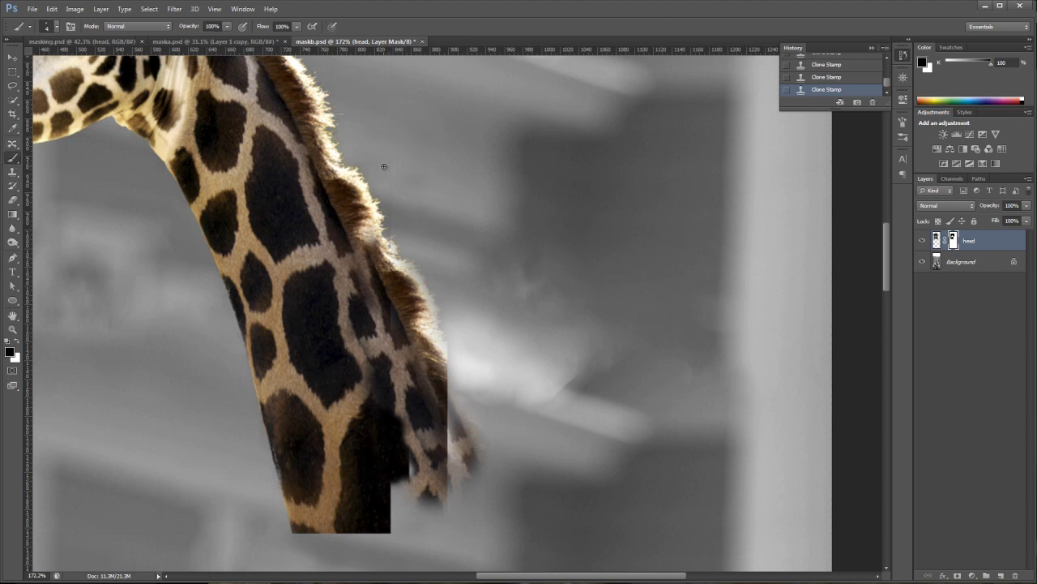
pyautogui.press(']')
pyautogui.press(']')
pyautogui.moveTo(393, 81); pyautogui.dragTo(405, 121)
# Continue masking out the faint vertical line behind the giraffe up through the white area above the horns
pyautogui.scroll(1, 415, 169)
pyautogui.scroll(5, 415, 169)
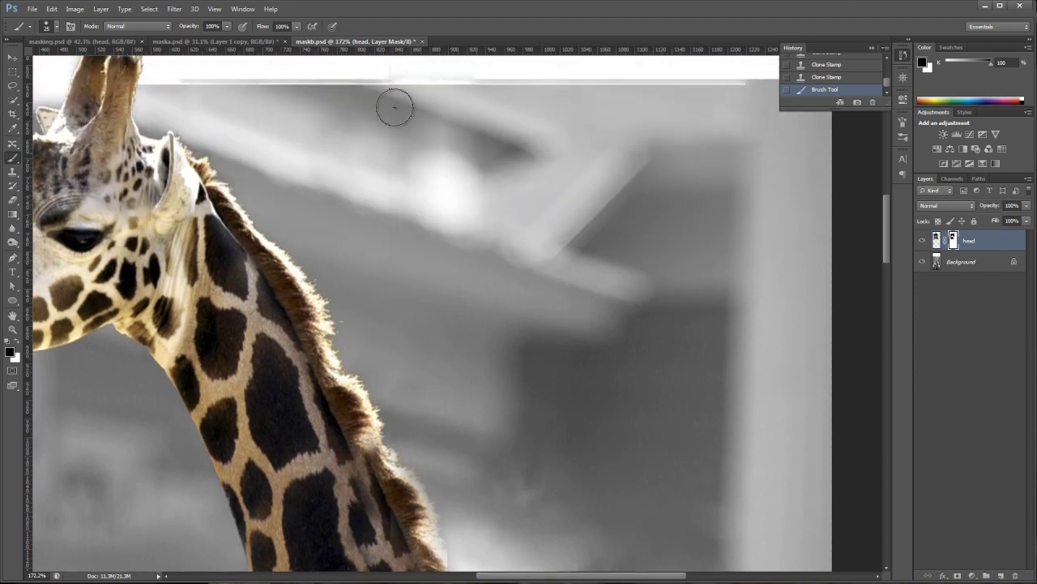
pyautogui.click(386, 190)
pyautogui.scroll(3, 389, 187)
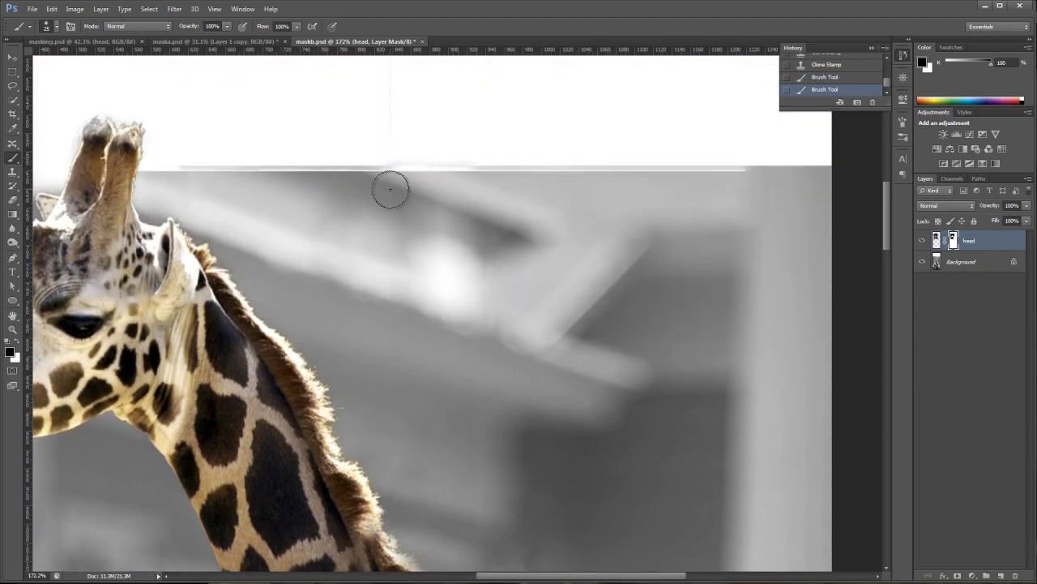
pyautogui.click(417, 155)
pyautogui.scroll(4, 416, 155)
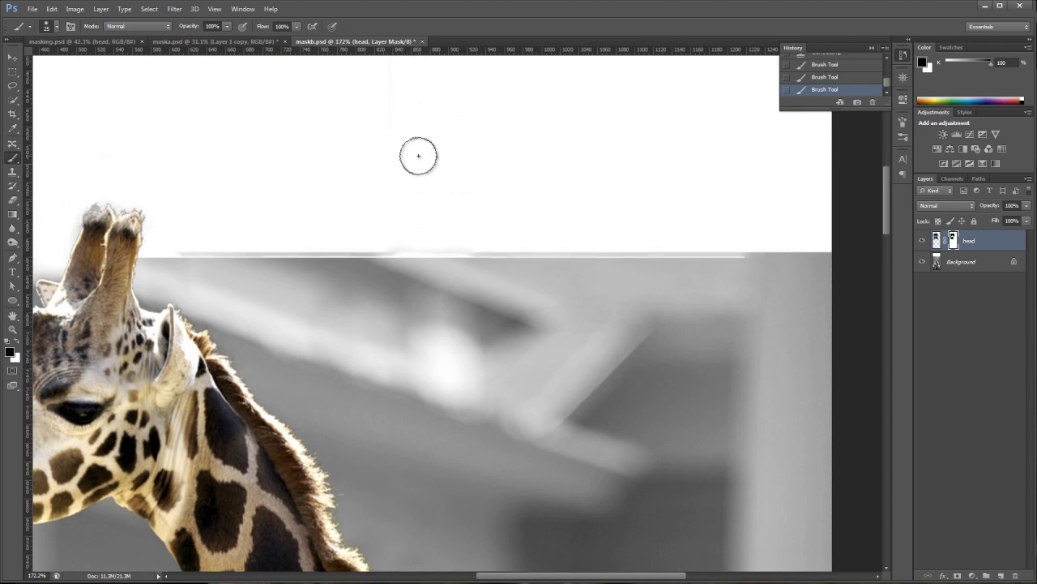
pyautogui.moveTo(398, 248)
pyautogui.mouseDown()
pyautogui.moveTo(397, 105)
pyautogui.moveTo(389, 194)
pyautogui.moveTo(378, 101)
pyautogui.moveTo(393, 205)
pyautogui.moveTo(388, 133)
pyautogui.moveTo(297, 107)
pyautogui.moveTo(150, 114)
pyautogui.moveTo(63, 98)
pyautogui.moveTo(142, 116)
pyautogui.moveTo(405, 115)
pyautogui.moveTo(183, 112)
pyautogui.moveTo(429, 130)
pyautogui.moveTo(555, 120)
pyautogui.moveTo(408, 138)
pyautogui.mouseUp()
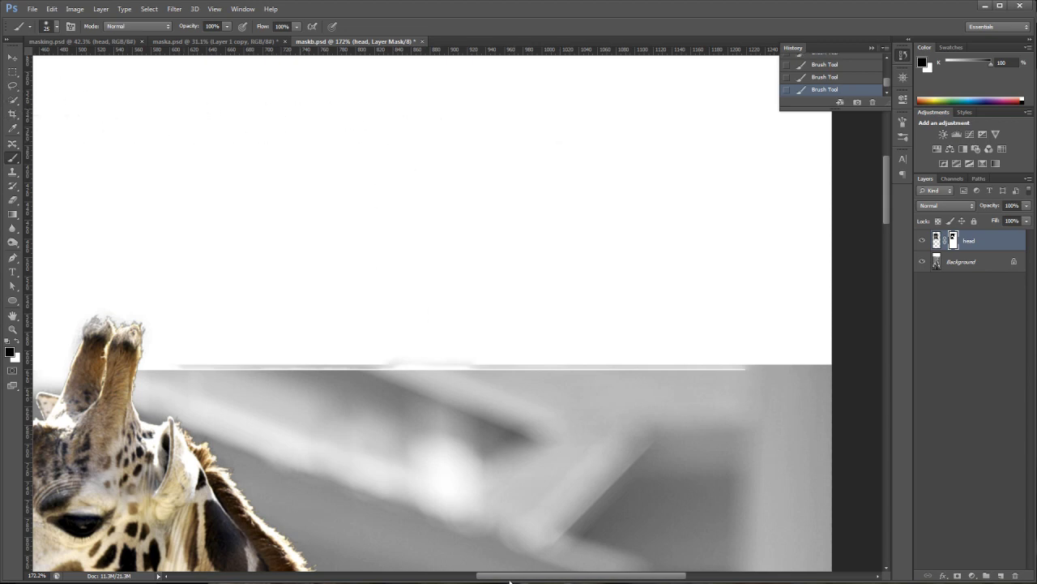
# Mask out the faint horizontal line above the giraffe and the vertical line in front of its face down to the lower background
pyautogui.moveTo(506, 579); pyautogui.dragTo(427, 578)
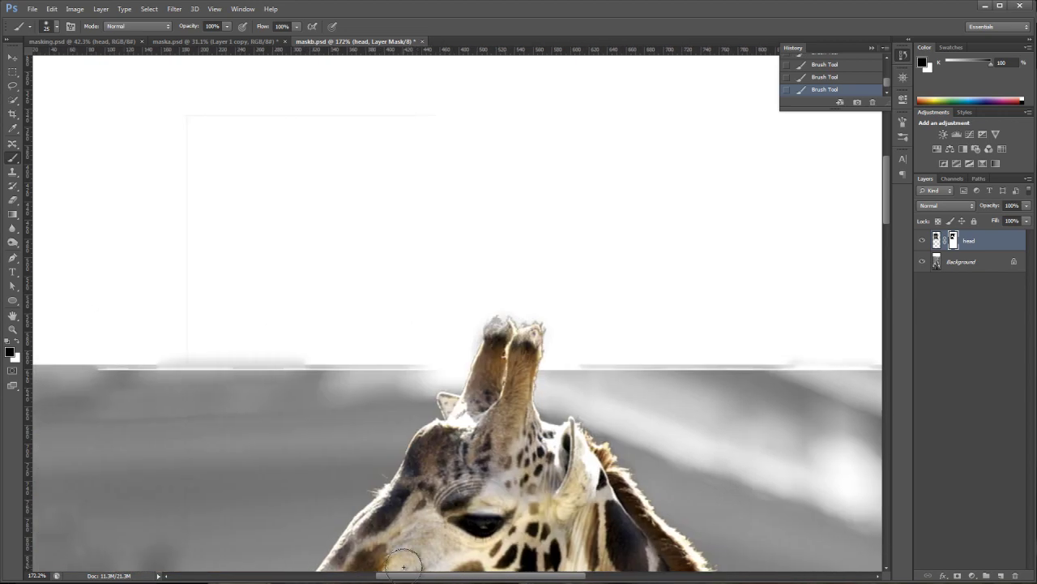
pyautogui.moveTo(300, 111)
pyautogui.mouseDown()
pyautogui.moveTo(371, 116)
pyautogui.moveTo(213, 116)
pyautogui.moveTo(293, 121)
pyautogui.moveTo(193, 122)
pyautogui.moveTo(199, 146)
pyautogui.moveTo(180, 172)
pyautogui.mouseUp()
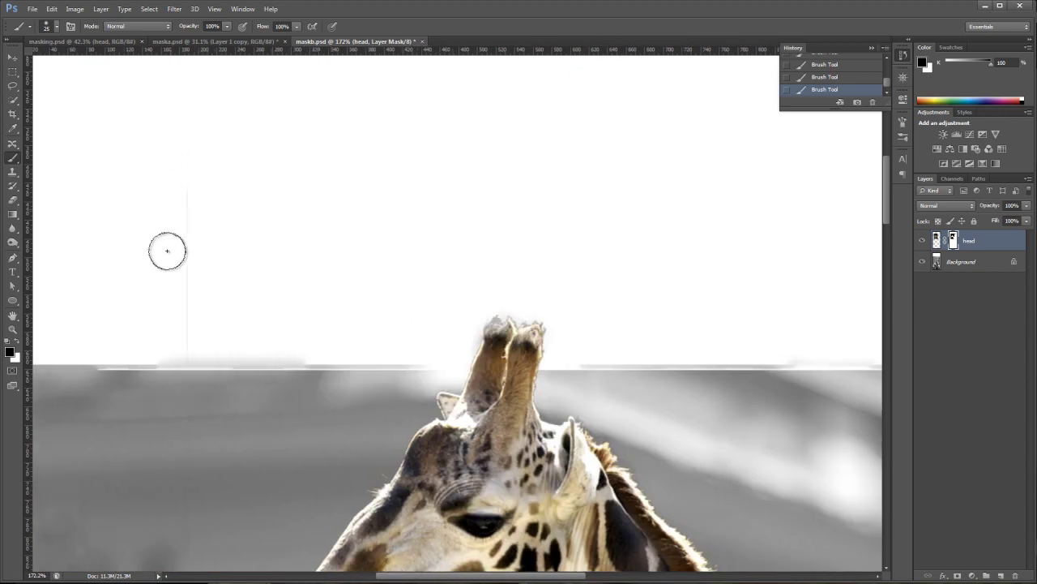
pyautogui.moveTo(222, 132)
pyautogui.mouseDown()
pyautogui.moveTo(183, 214)
pyautogui.moveTo(155, 414)
pyautogui.moveTo(193, 227)
pyautogui.moveTo(180, 395)
pyautogui.mouseUp()
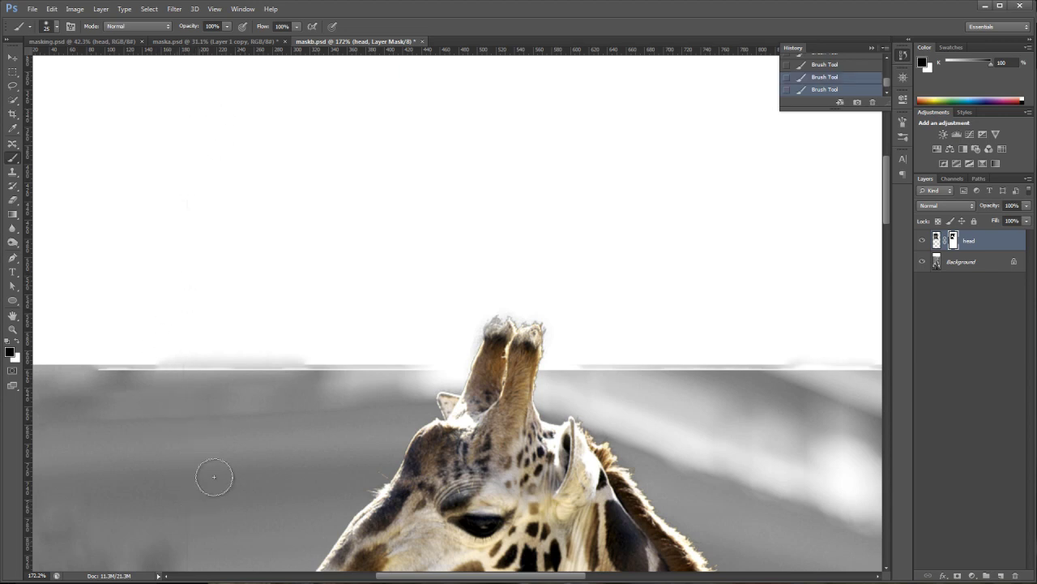
pyautogui.scroll(-2, 243, 430)
pyautogui.scroll(-6, 262, 402)
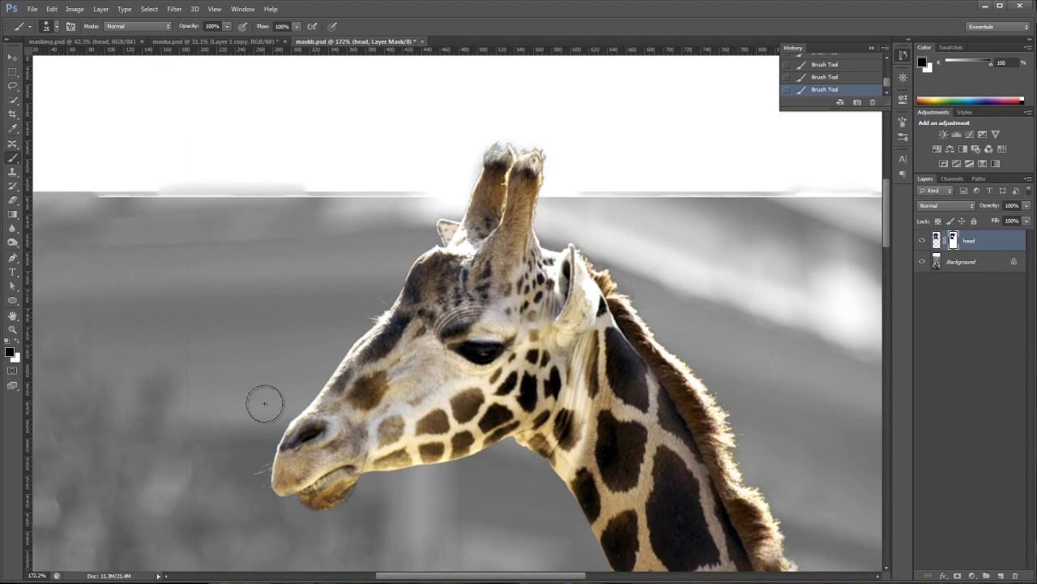
pyautogui.scroll(-4, 181, 430)
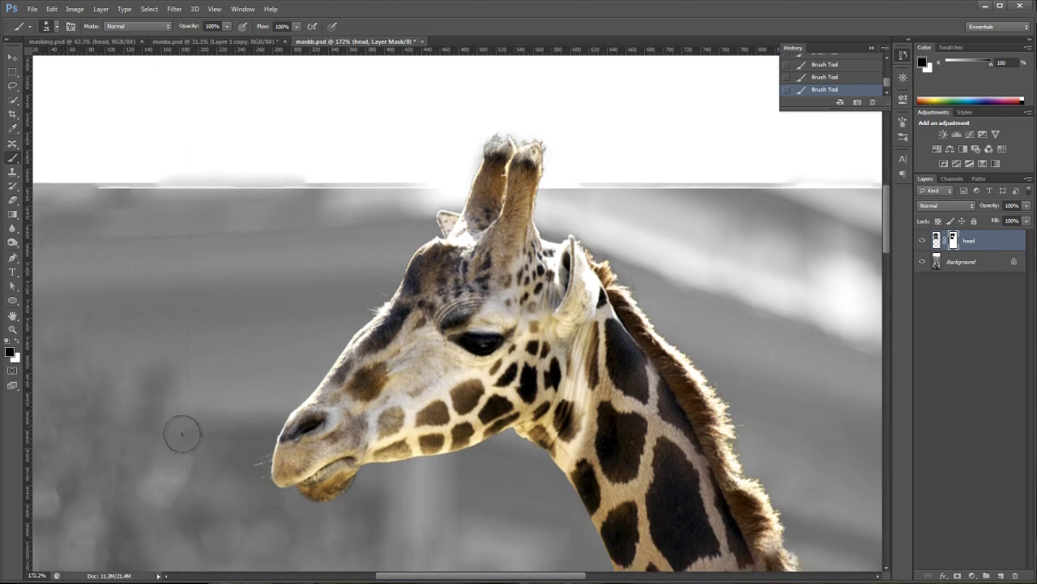
pyautogui.scroll(-2, 181, 433)
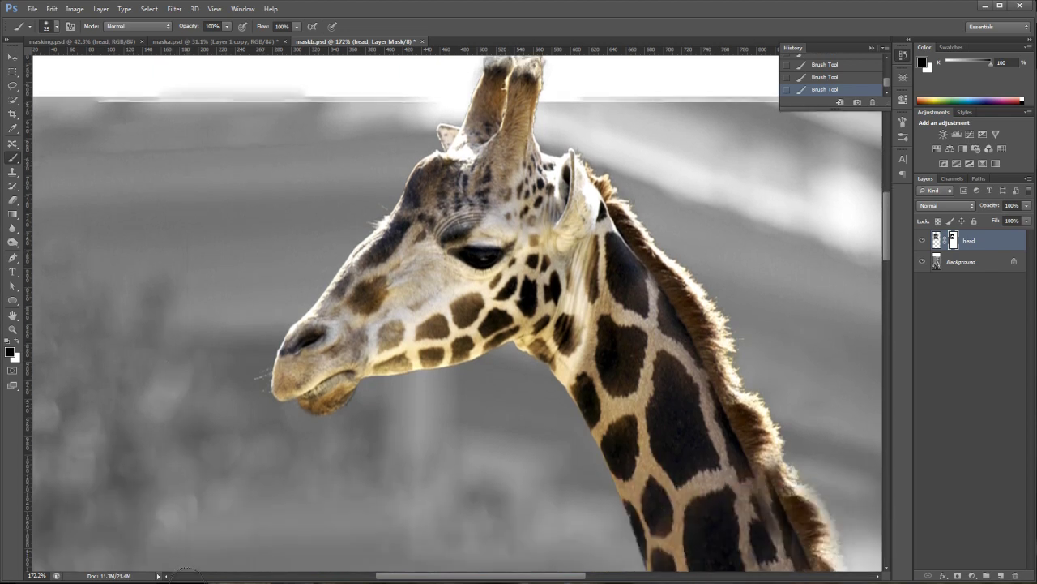
pyautogui.scroll(-5, 196, 391)
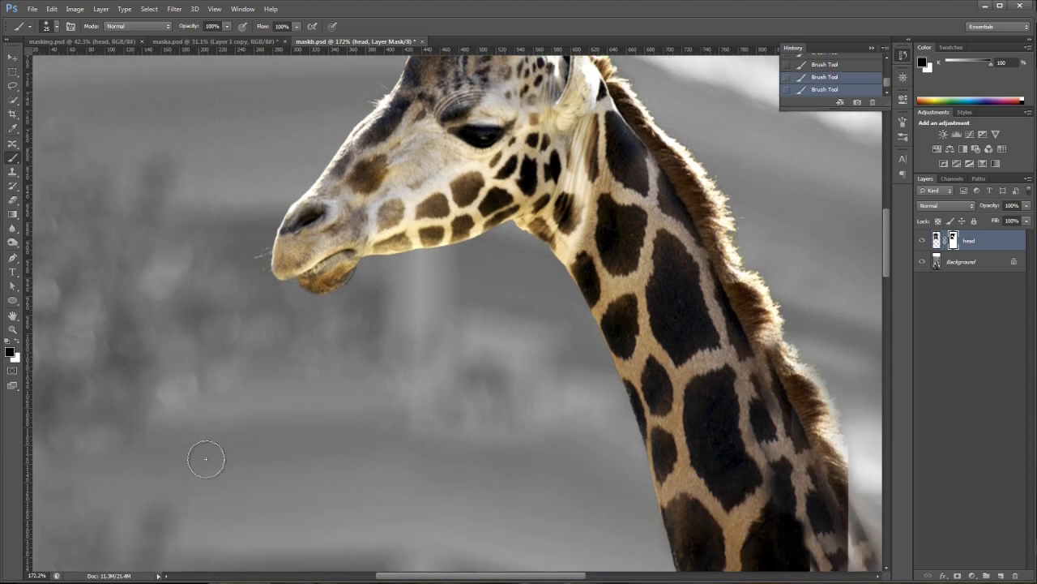
pyautogui.scroll(-2, 205, 391)
pyautogui.scroll(-6, 205, 390)
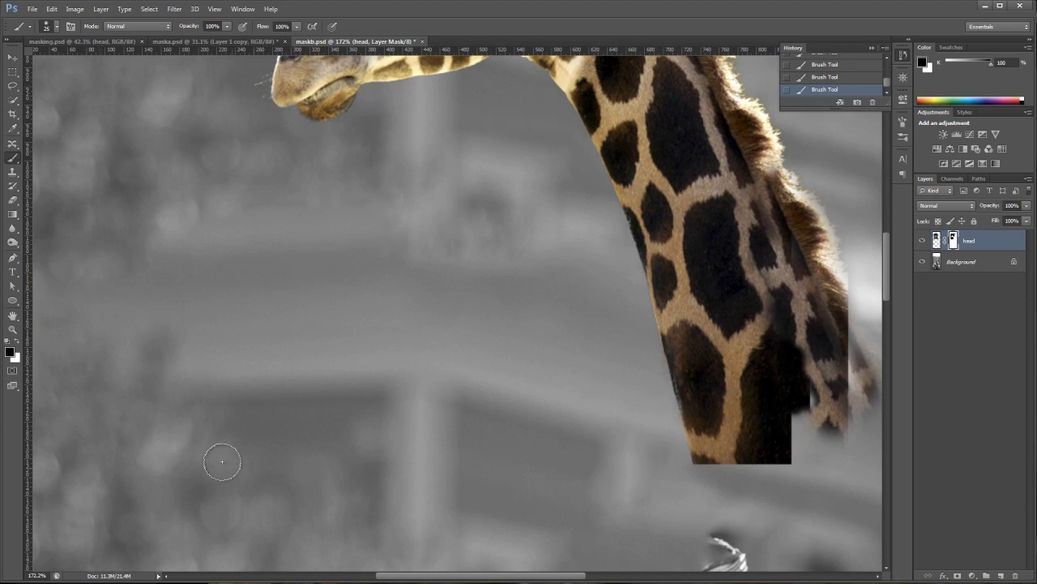
# Fit the whole image in view and add a Black & White adjustment layer above the head layer
pyautogui.doubleClick(12, 314)
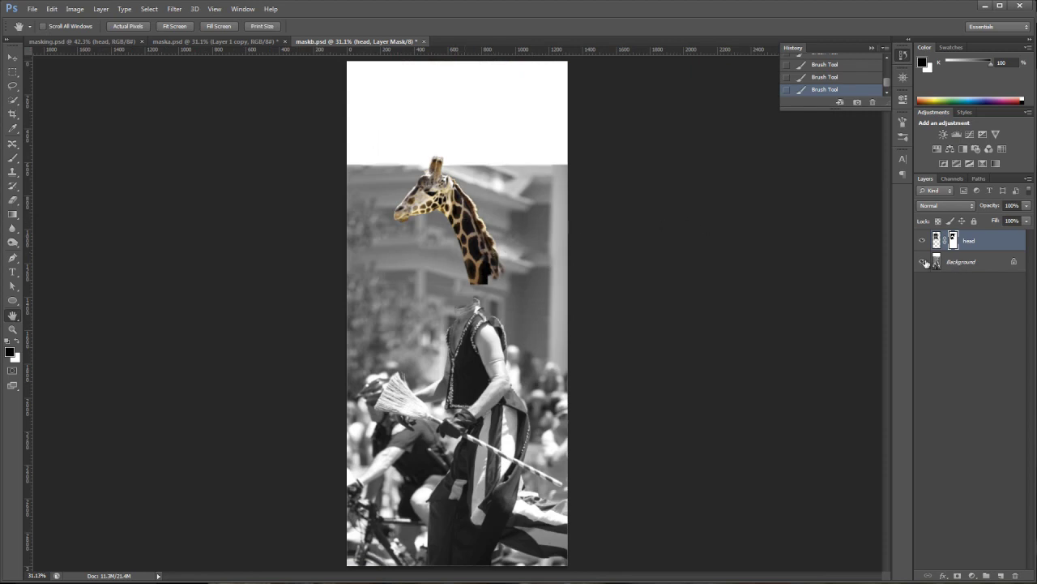
pyautogui.click(965, 150)
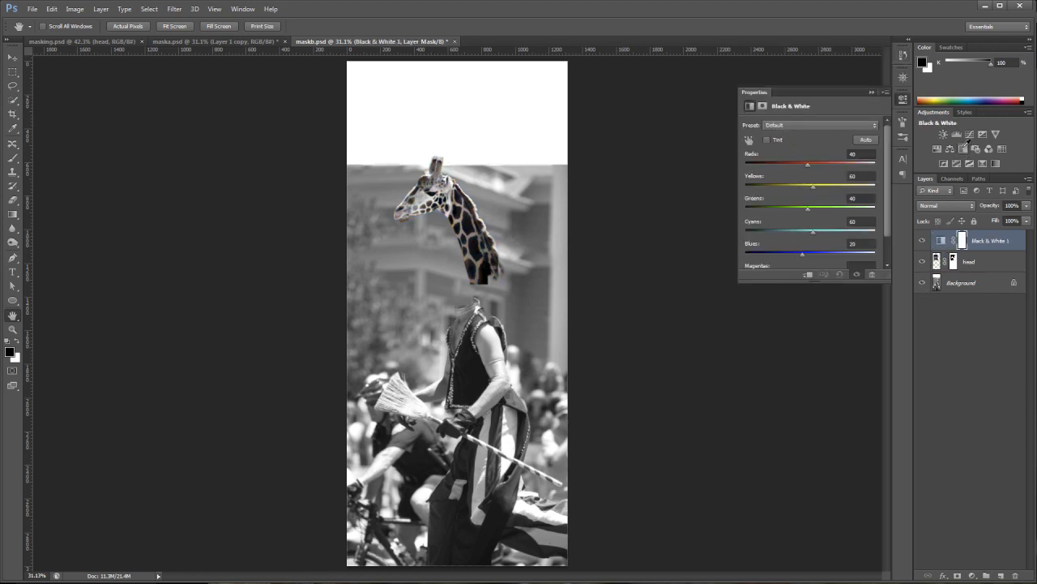